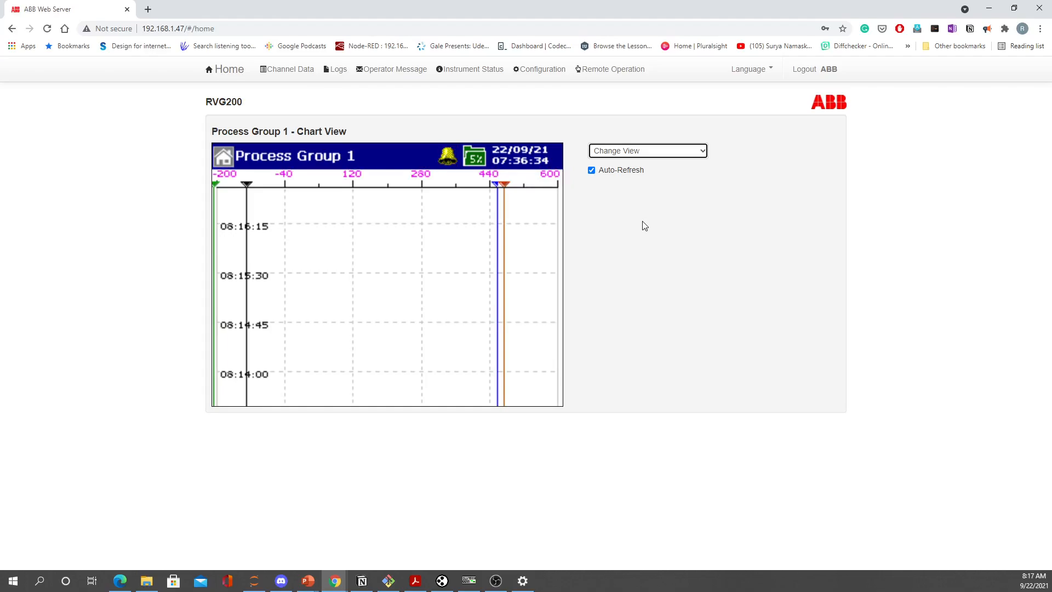
Switch to the Notion project notes and review the Ethernet, relay, Channel 1.03 and alarm state channel configuration screenshots
{"action": "left_click", "coordinate": [361, 580]}
{"action": "scroll", "coordinate": [501, 381], "scroll_direction": "down", "scroll_amount": 15}
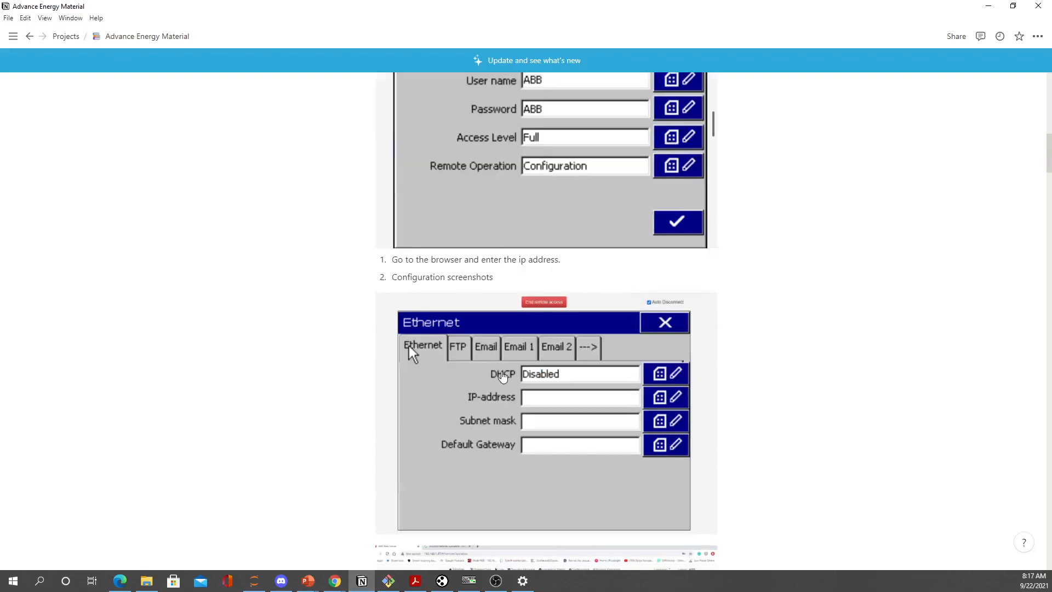
{"action": "scroll", "coordinate": [501, 381], "scroll_direction": "down", "scroll_amount": 8}
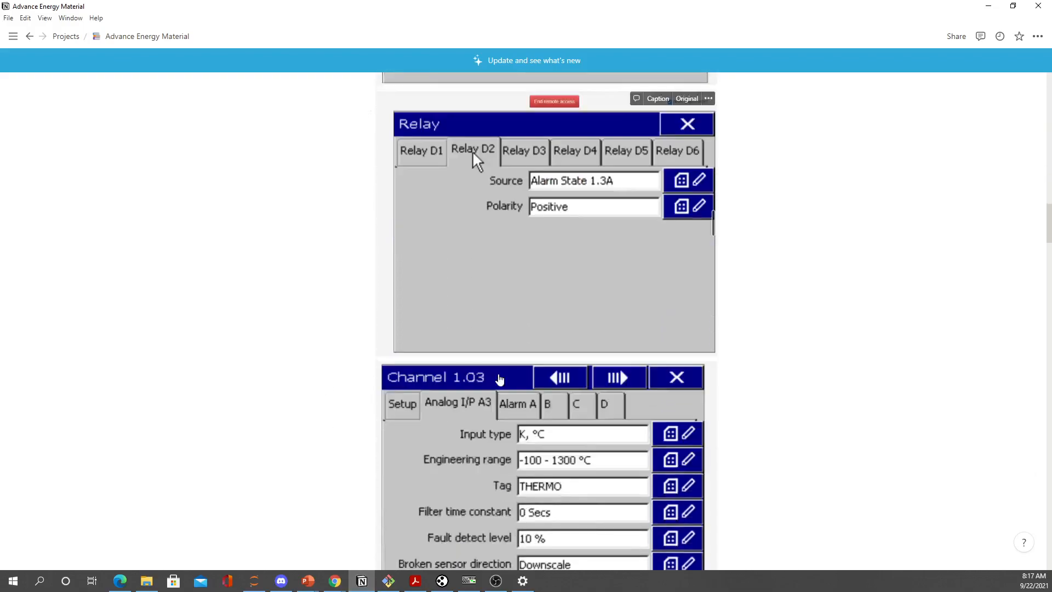
{"action": "scroll", "coordinate": [501, 379], "scroll_direction": "down", "scroll_amount": 2}
{"action": "scroll", "coordinate": [500, 379], "scroll_direction": "down", "scroll_amount": 1}
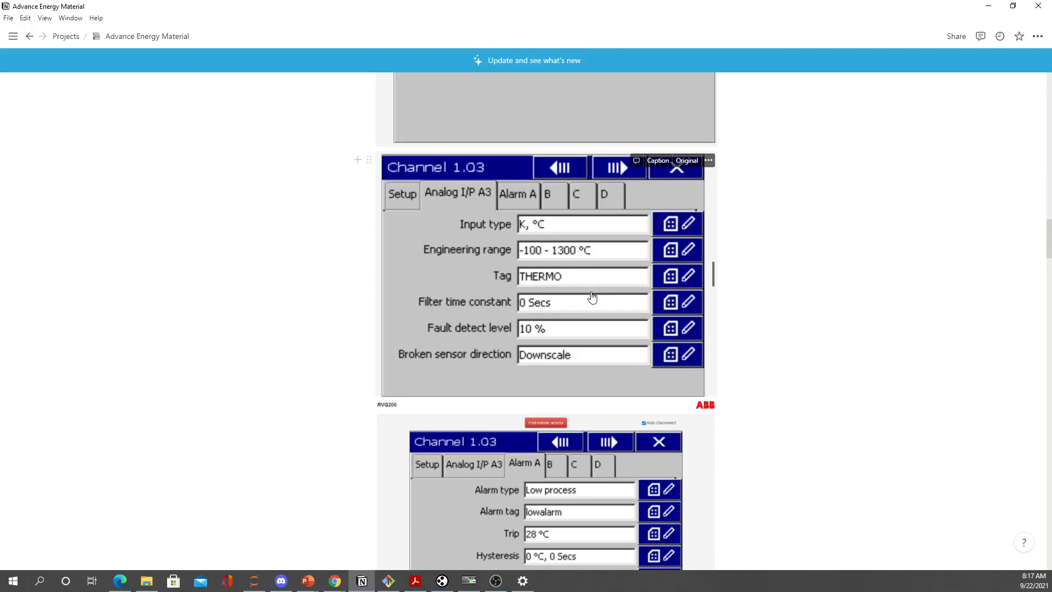
{"action": "scroll", "coordinate": [586, 376], "scroll_direction": "down", "scroll_amount": 4}
{"action": "scroll", "coordinate": [527, 293], "scroll_direction": "up", "scroll_amount": 3}
{"action": "scroll", "coordinate": [538, 405], "scroll_direction": "down", "scroll_amount": 3}
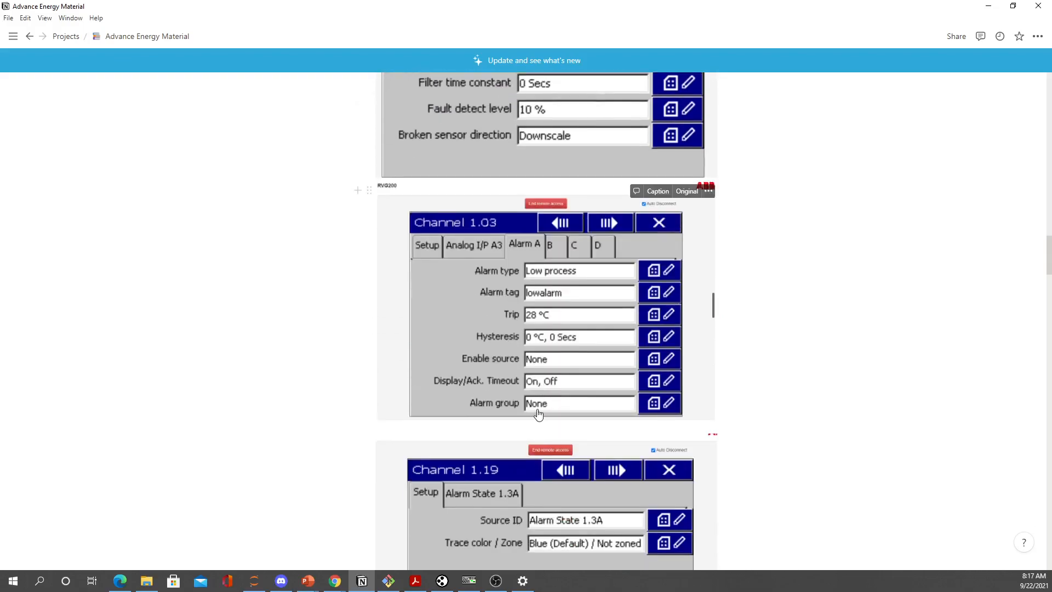
{"action": "scroll", "coordinate": [538, 414], "scroll_direction": "down", "scroll_amount": 6}
{"action": "scroll", "coordinate": [538, 414], "scroll_direction": "down", "scroll_amount": 7}
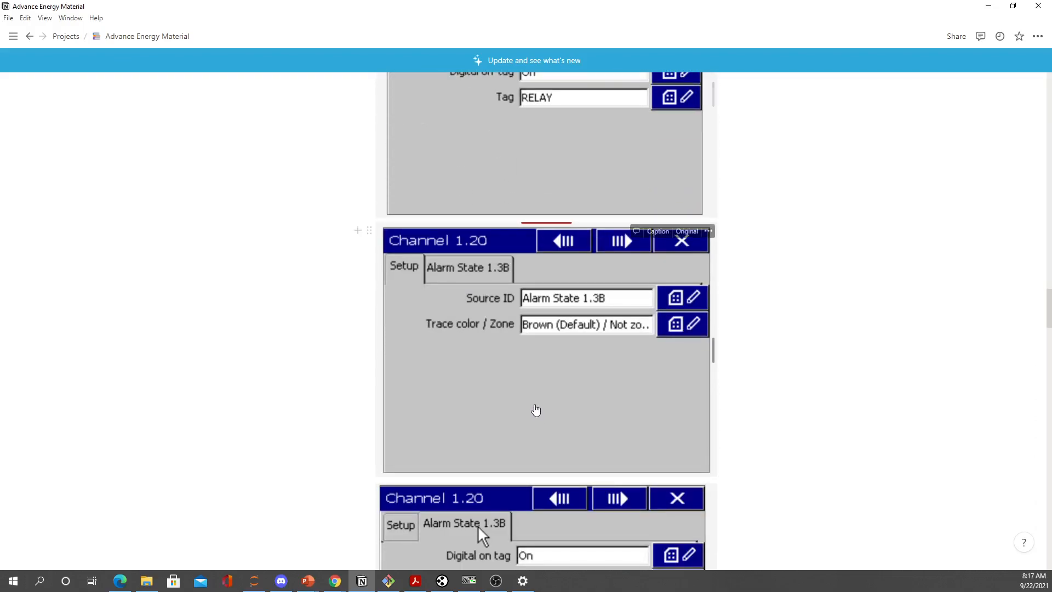
{"action": "scroll", "coordinate": [536, 405], "scroll_direction": "down", "scroll_amount": 3}
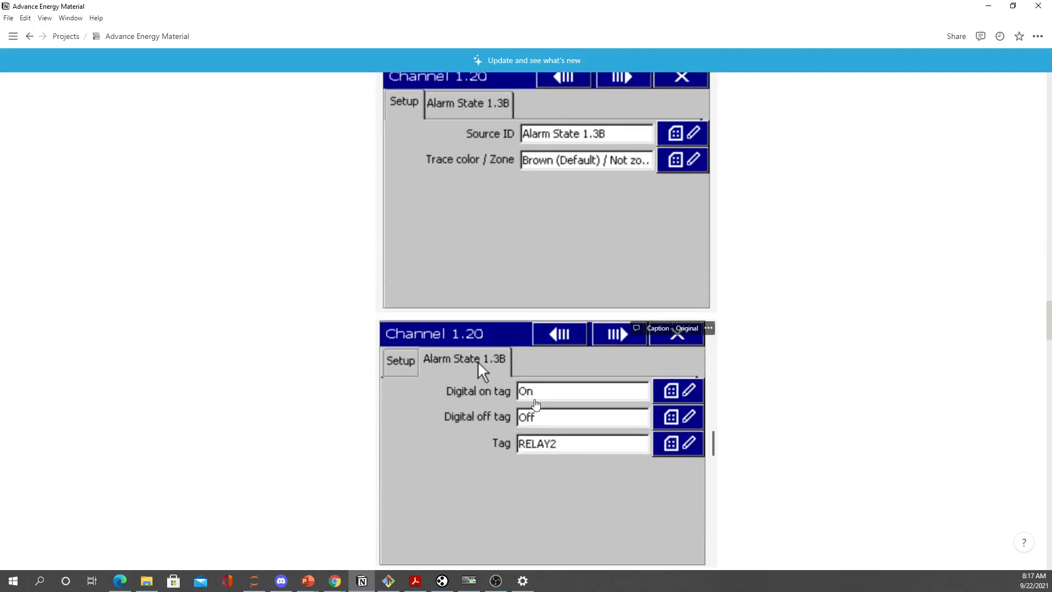
Go back through the notes to examine the Channel 1.03 analog input, the relays and the Ethernet address settings
{"action": "scroll", "coordinate": [536, 404], "scroll_direction": "up", "scroll_amount": 20}
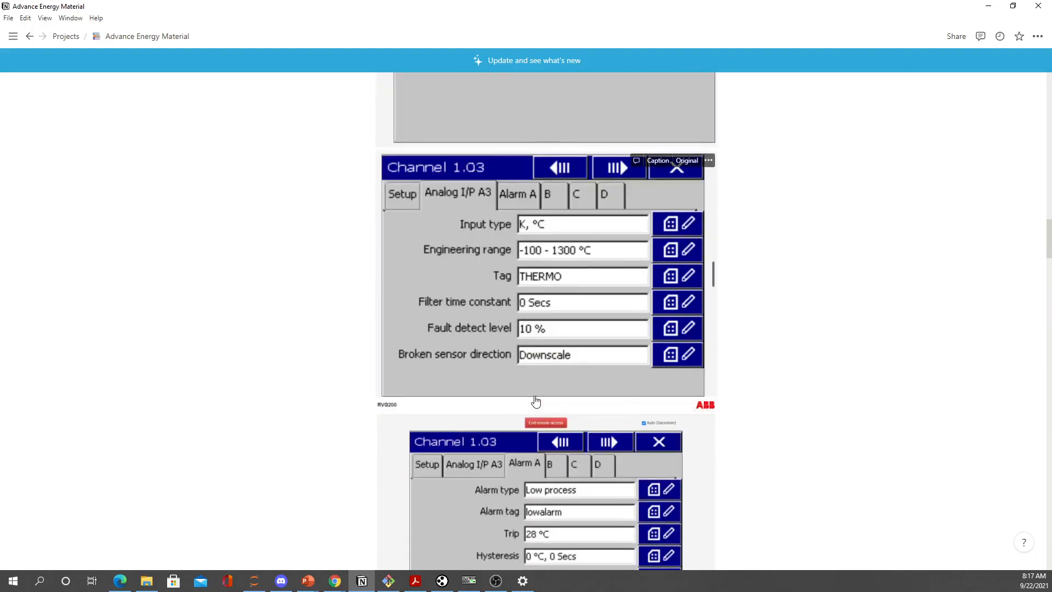
{"action": "scroll", "coordinate": [536, 401], "scroll_direction": "up", "scroll_amount": 1}
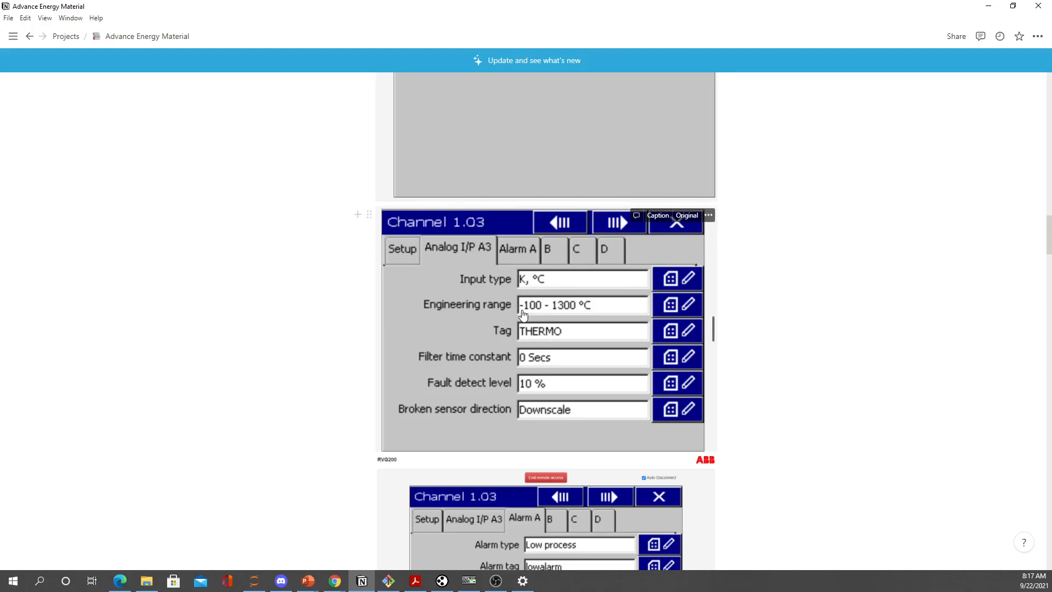
{"action": "scroll", "coordinate": [522, 313], "scroll_direction": "up", "scroll_amount": 10}
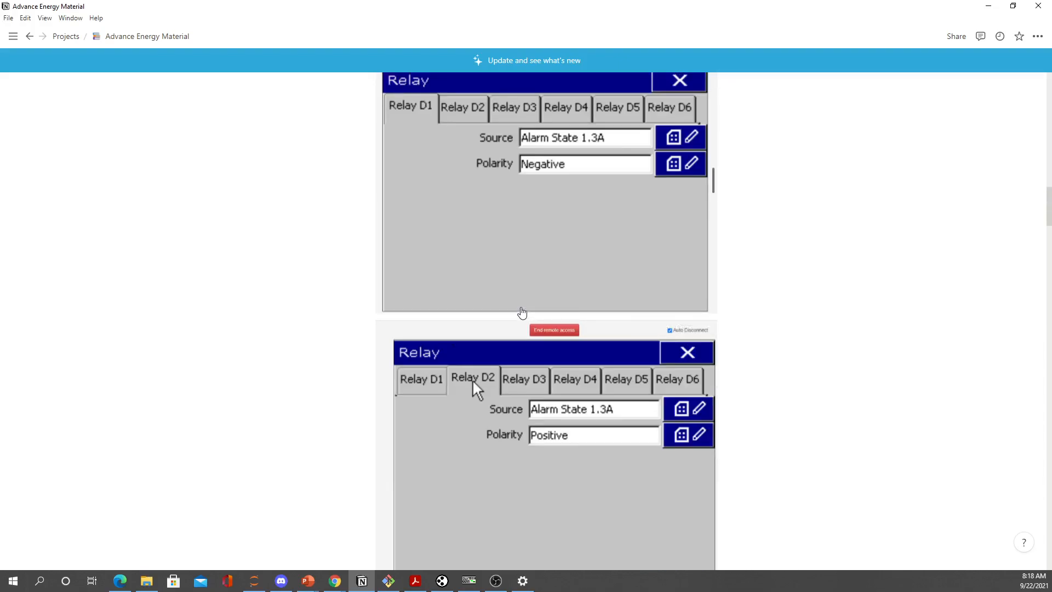
{"action": "scroll", "coordinate": [522, 313], "scroll_direction": "up", "scroll_amount": 8}
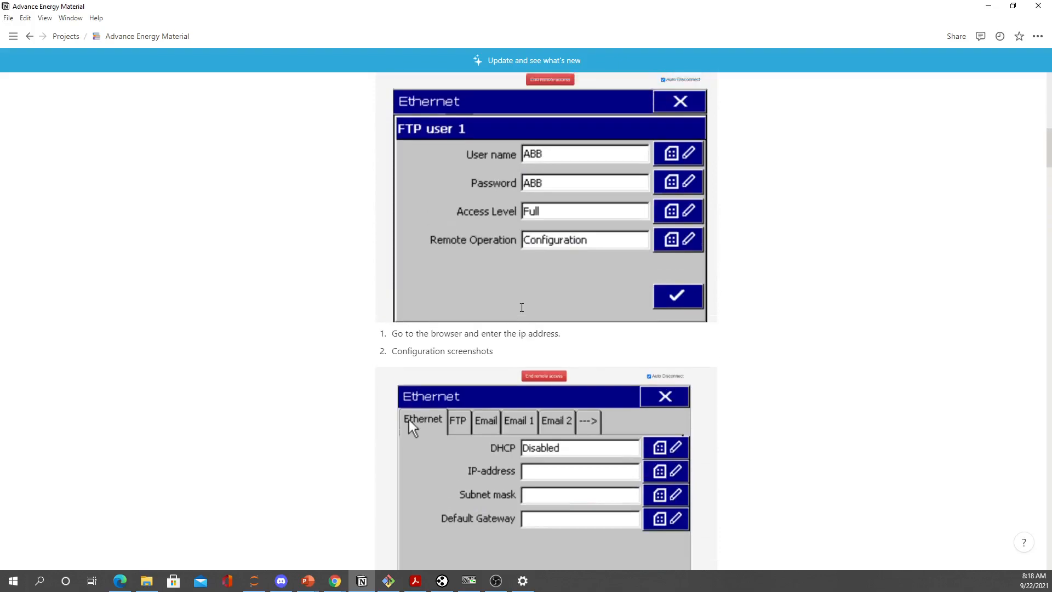
{"action": "scroll", "coordinate": [522, 309], "scroll_direction": "down", "scroll_amount": 3}
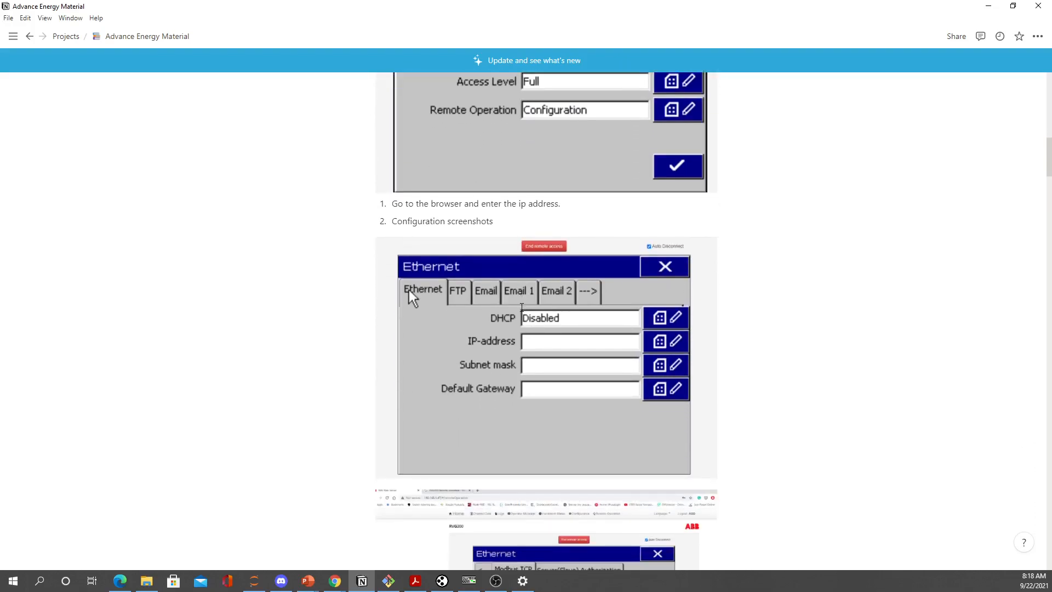
{"action": "scroll", "coordinate": [615, 351], "scroll_direction": "down", "scroll_amount": 1}
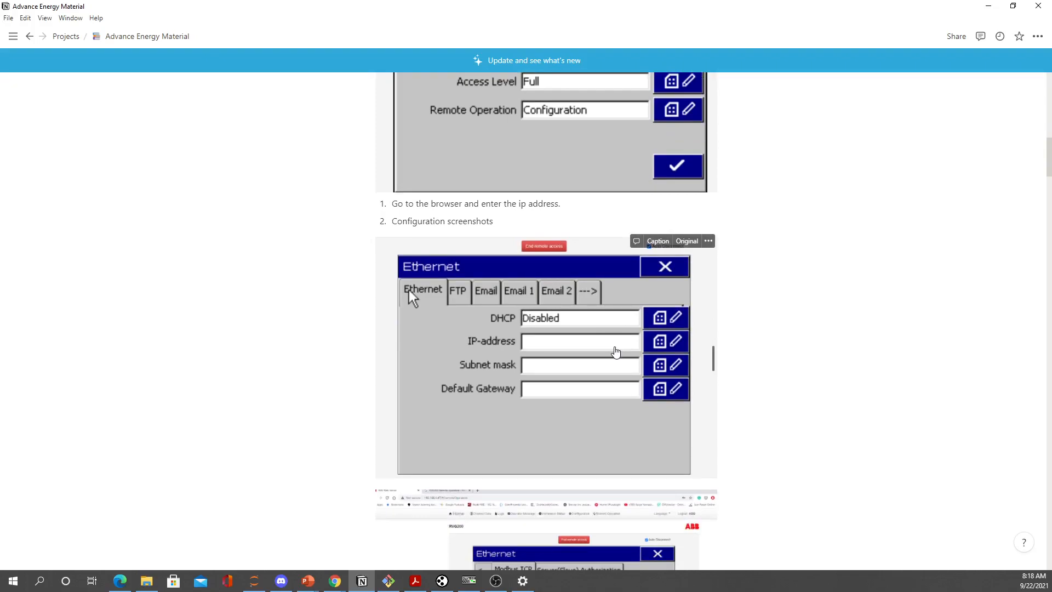
{"action": "scroll", "coordinate": [578, 291], "scroll_direction": "up", "scroll_amount": 5}
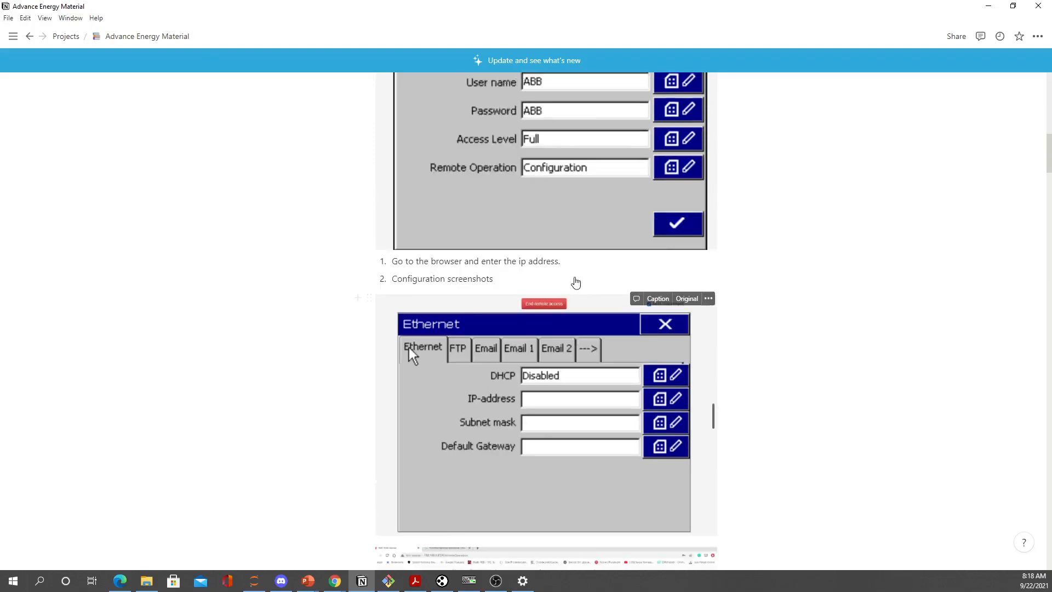
{"action": "scroll", "coordinate": [573, 296], "scroll_direction": "down", "scroll_amount": 5}
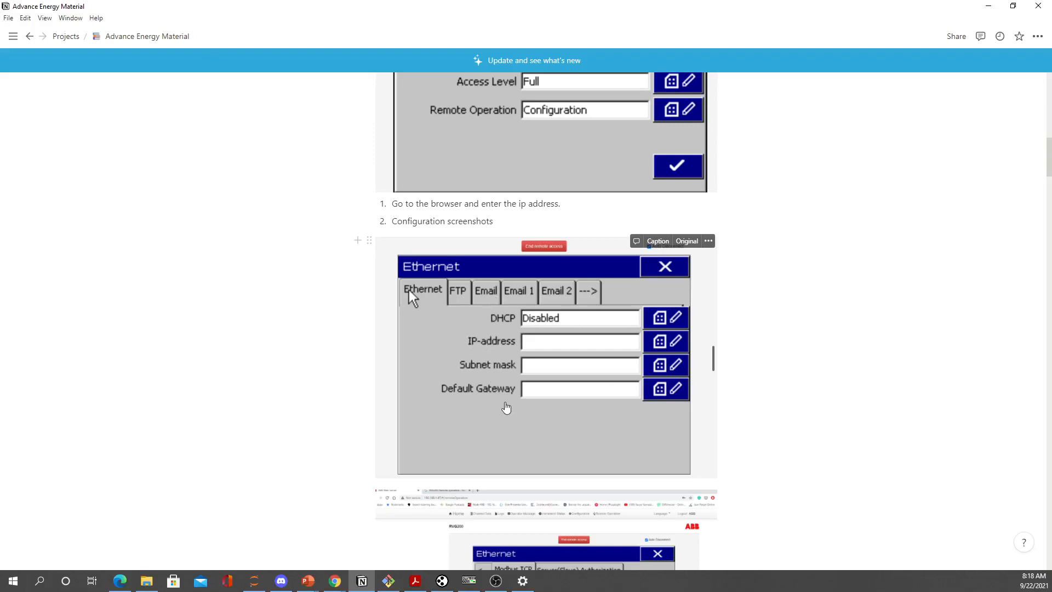
Compare the Ethernet address screenshot with the Modbus TCP settings screenshot in the notes
{"action": "scroll", "coordinate": [505, 408], "scroll_direction": "down", "scroll_amount": 3}
{"action": "scroll", "coordinate": [505, 406], "scroll_direction": "down", "scroll_amount": 1}
{"action": "scroll", "coordinate": [505, 407], "scroll_direction": "down", "scroll_amount": 1}
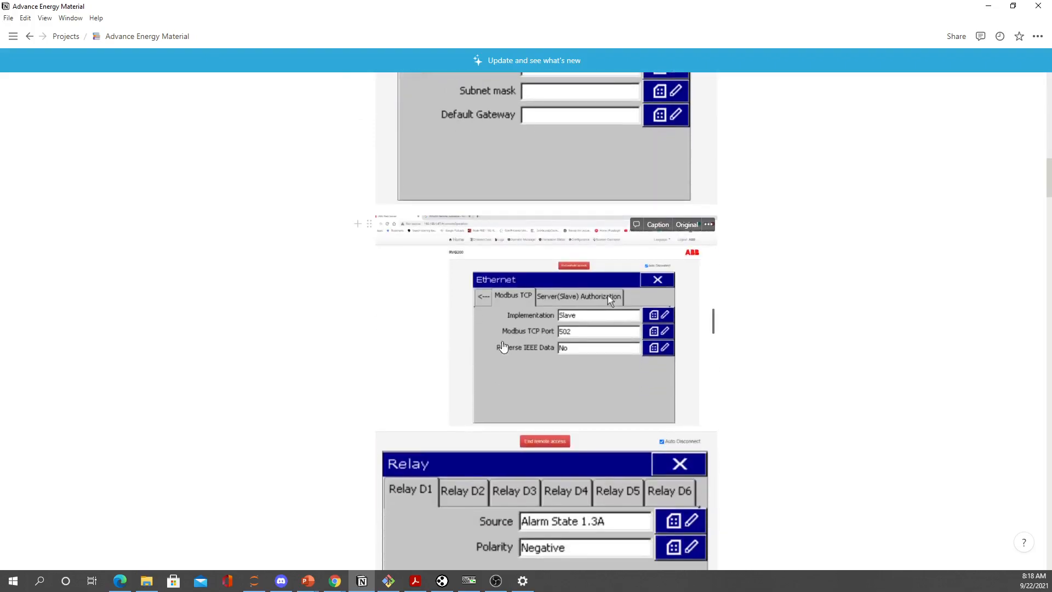
{"action": "scroll", "coordinate": [542, 219], "scroll_direction": "up", "scroll_amount": 4}
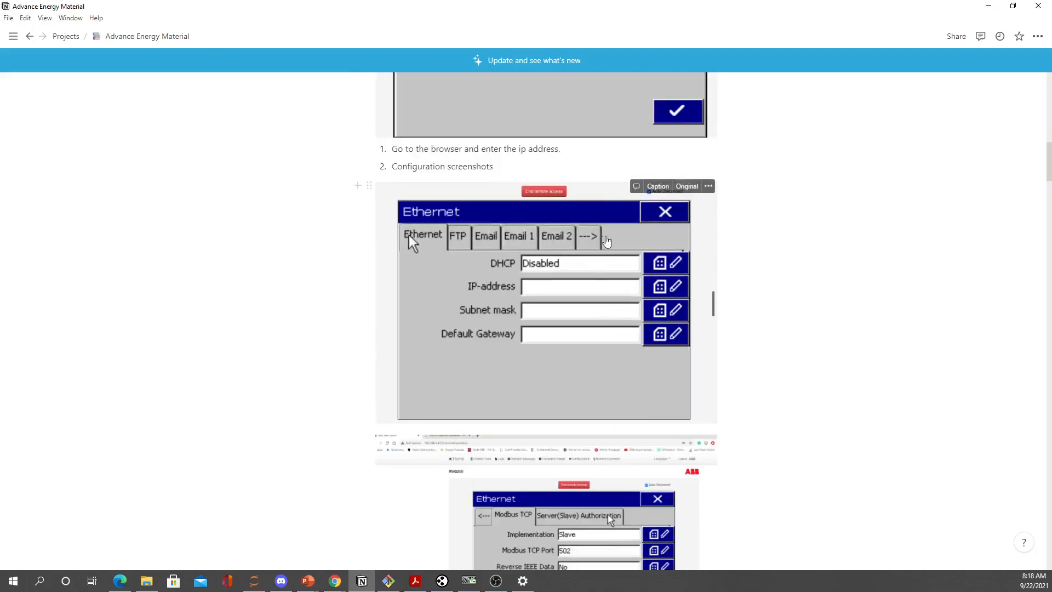
{"action": "scroll", "coordinate": [552, 438], "scroll_direction": "down", "scroll_amount": 3}
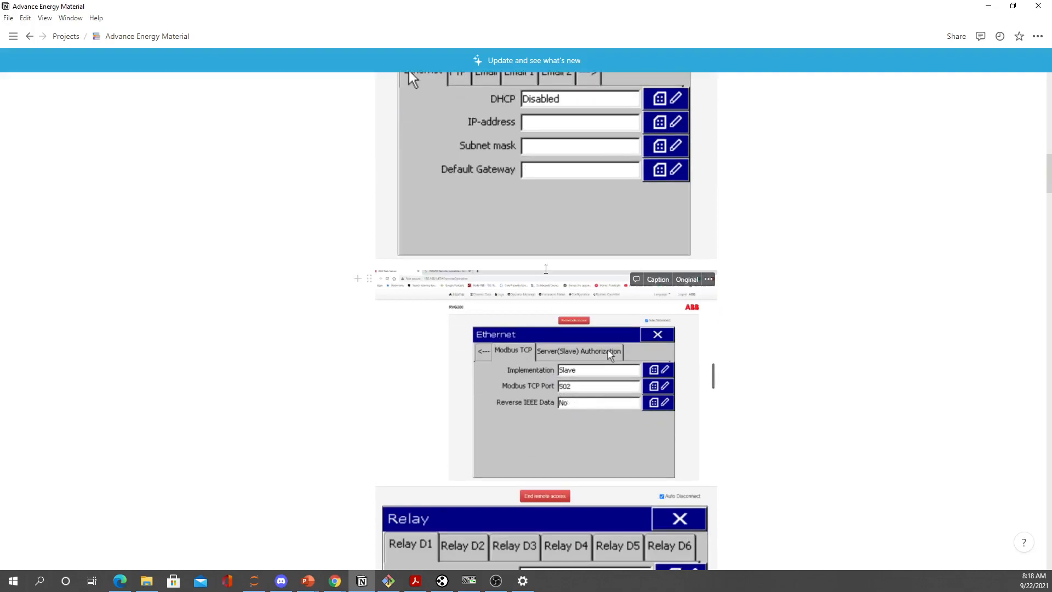
{"action": "scroll", "coordinate": [546, 269], "scroll_direction": "up", "scroll_amount": 4}
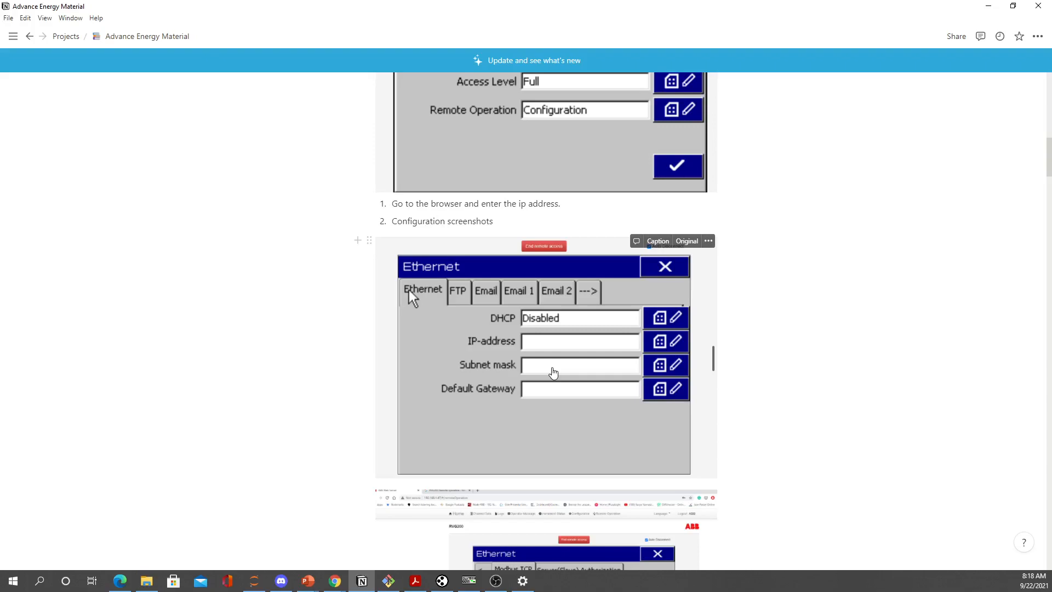
{"action": "scroll", "coordinate": [553, 372], "scroll_direction": "down", "scroll_amount": 8}
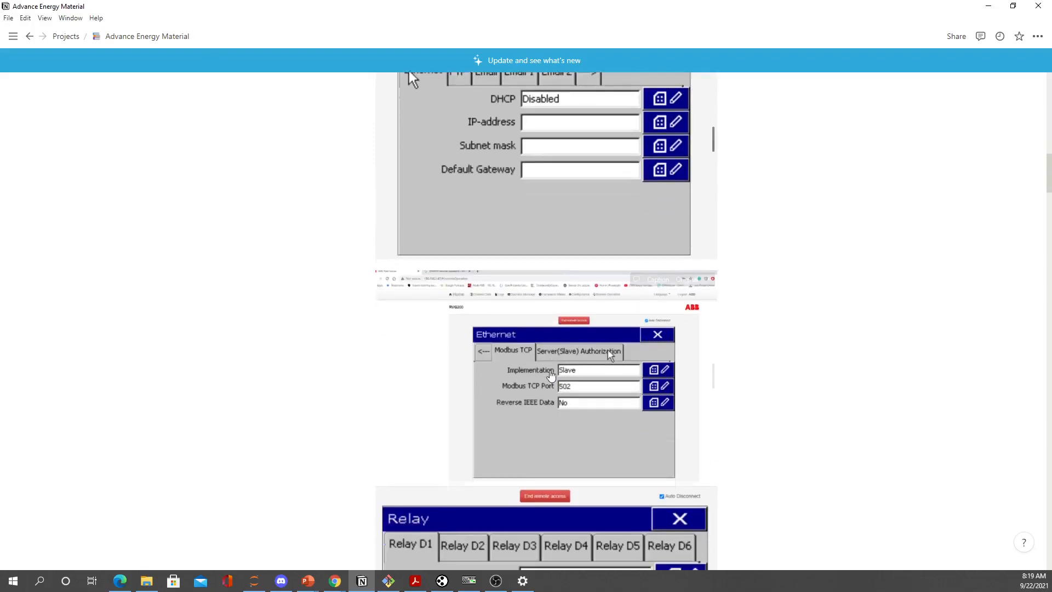
Examine the Relay D1, Relay D2 and Channel 1.03 configuration screenshots further down the notes
{"action": "scroll", "coordinate": [733, 430], "scroll_direction": "down", "scroll_amount": 5}
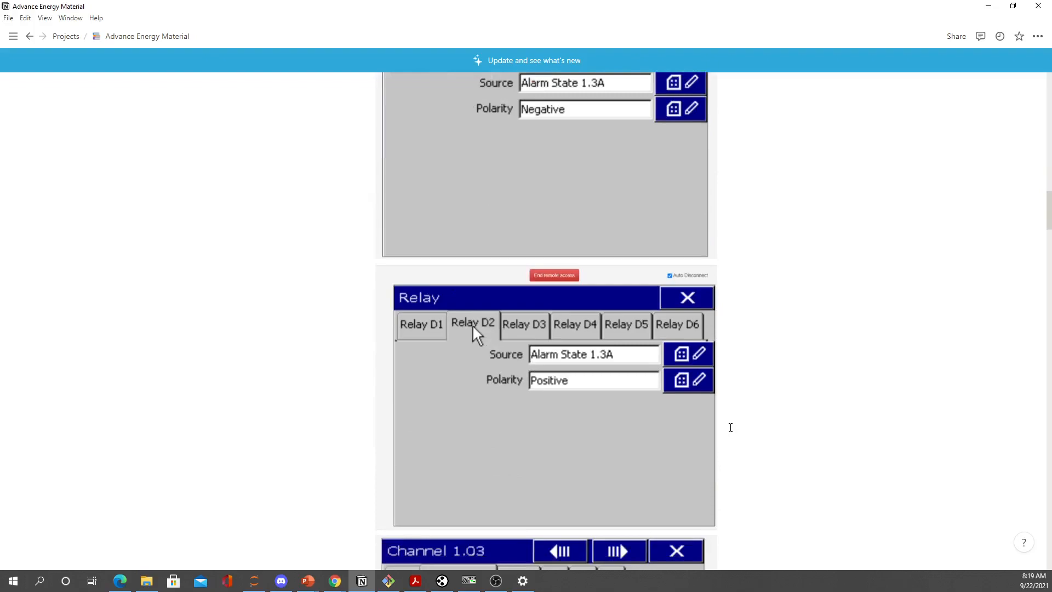
{"action": "scroll", "coordinate": [726, 422], "scroll_direction": "down", "scroll_amount": 8}
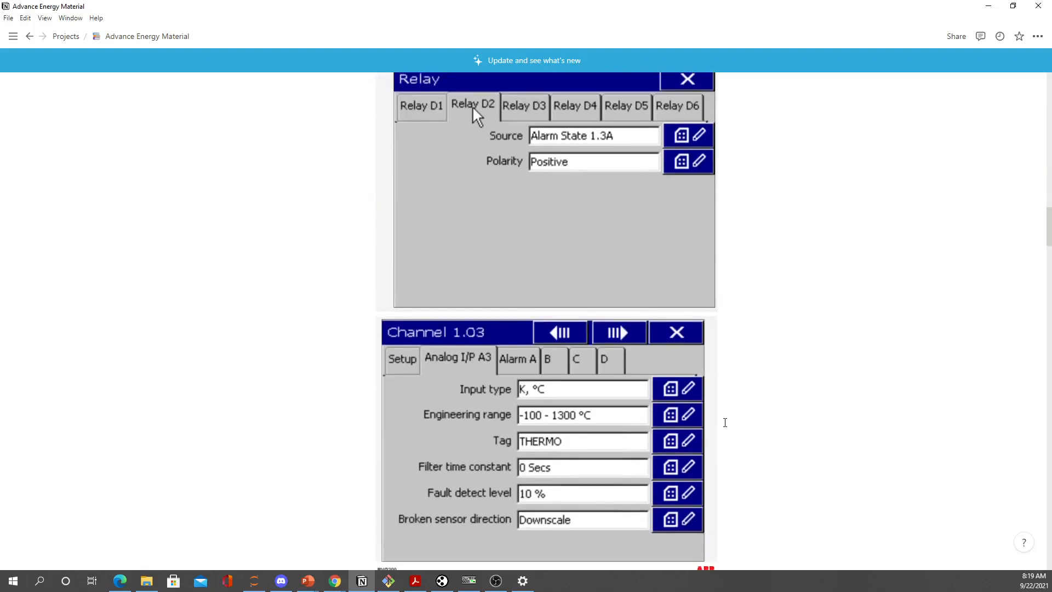
{"action": "scroll", "coordinate": [720, 428], "scroll_direction": "down", "scroll_amount": 4}
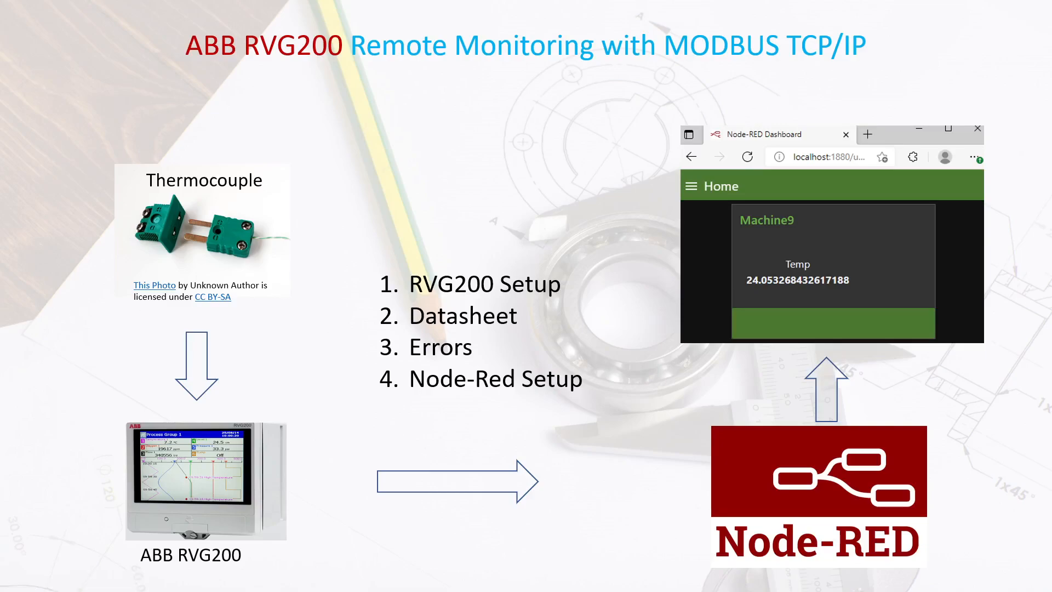
{"action": "left_click_drag", "start_coordinate": [460, 591], "coordinate": [460, 1]}
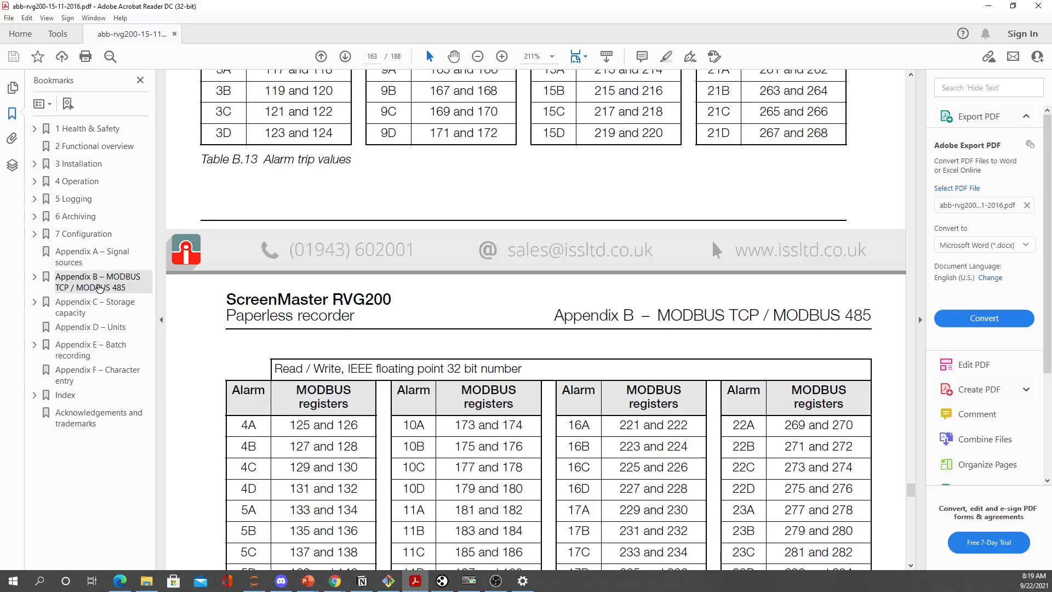
Open Appendix B of the RVG200 manual and mark the Read holding registers entry among the supported MODBUS commands
{"action": "left_click", "coordinate": [99, 289]}
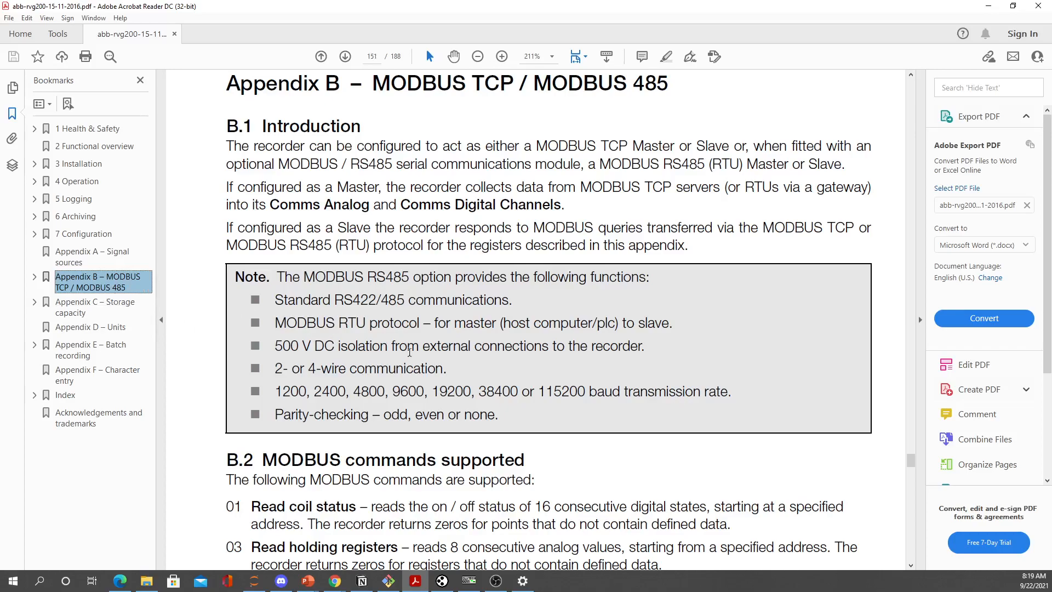
{"action": "scroll", "coordinate": [409, 350], "scroll_direction": "down", "scroll_amount": 5}
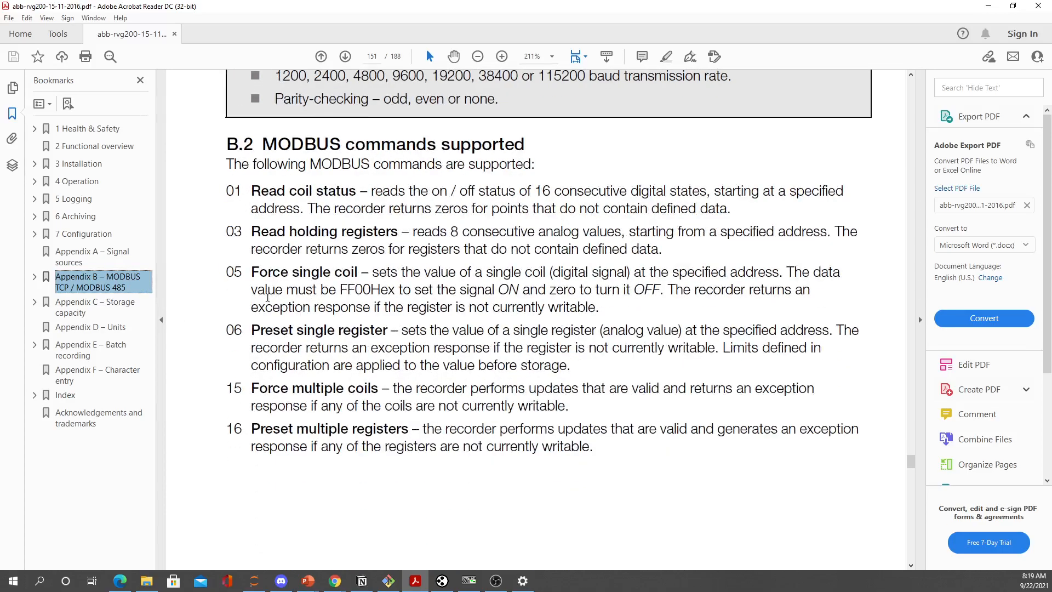
{"action": "left_click_drag", "start_coordinate": [252, 271], "coordinate": [274, 292]}
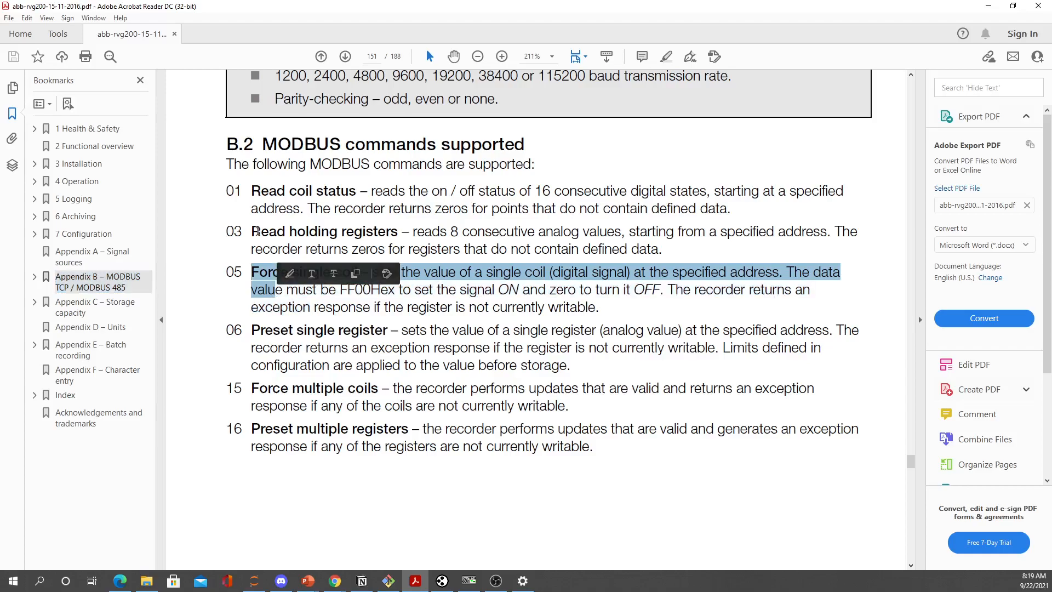
{"action": "left_click", "coordinate": [256, 230]}
{"action": "left_click_drag", "start_coordinate": [251, 231], "coordinate": [671, 248]}
{"action": "left_click", "coordinate": [401, 308]}
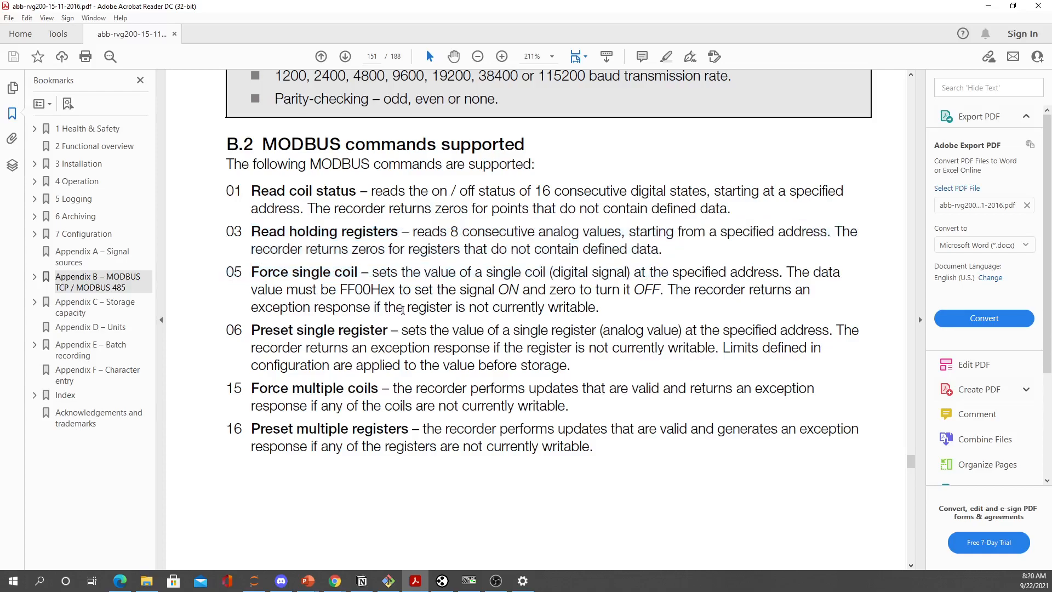
Find the analog inputs table in section B.5 and select the A3 row with registers 0005 and 0006
{"action": "scroll", "coordinate": [403, 309], "scroll_direction": "down", "scroll_amount": 20}
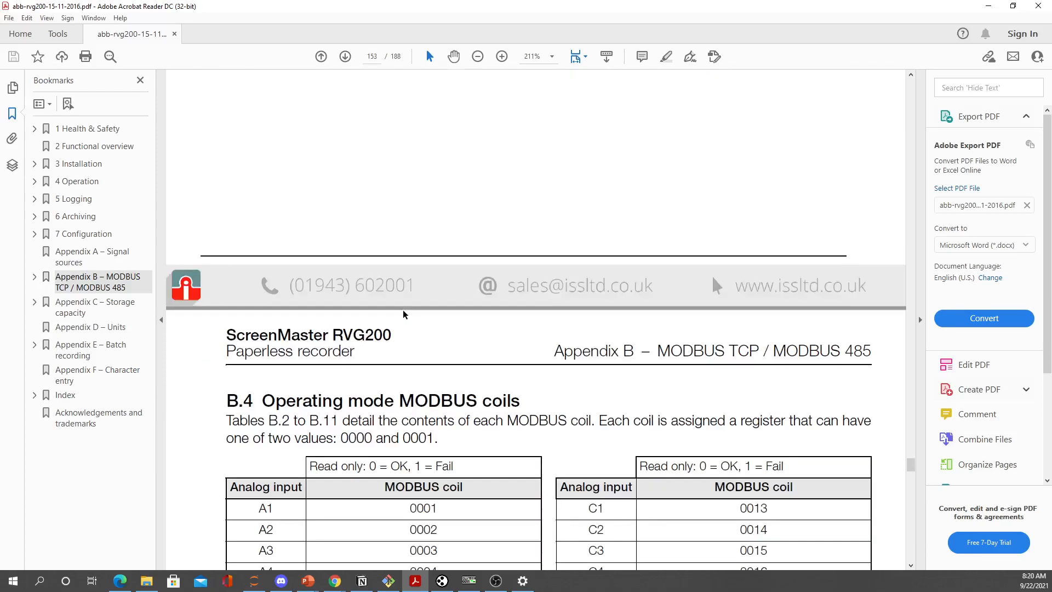
{"action": "scroll", "coordinate": [403, 314], "scroll_direction": "down", "scroll_amount": 20}
{"action": "scroll", "coordinate": [402, 314], "scroll_direction": "down", "scroll_amount": 8}
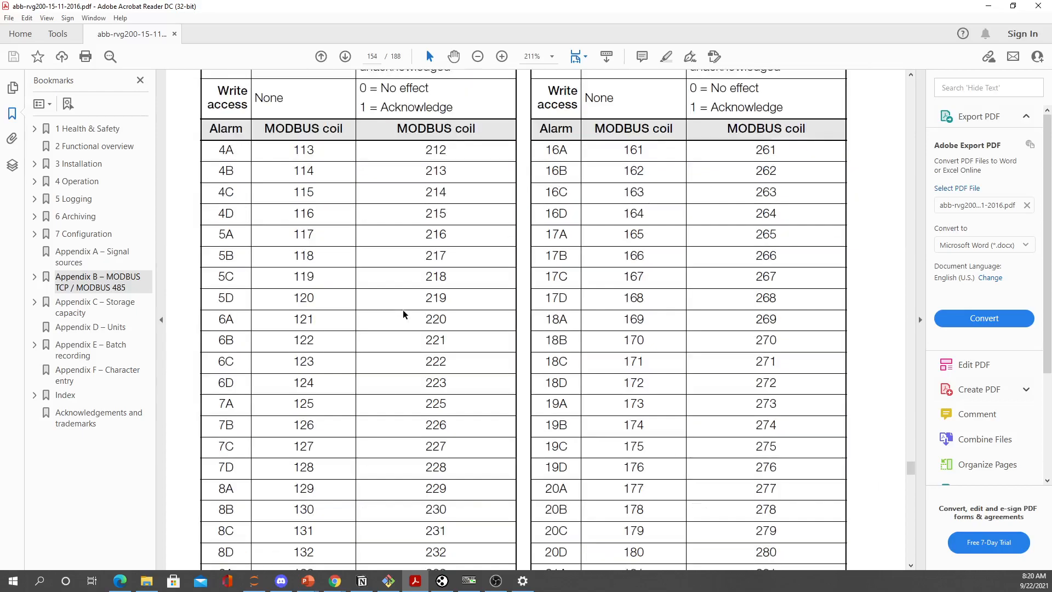
{"action": "scroll", "coordinate": [403, 314], "scroll_direction": "down", "scroll_amount": 20}
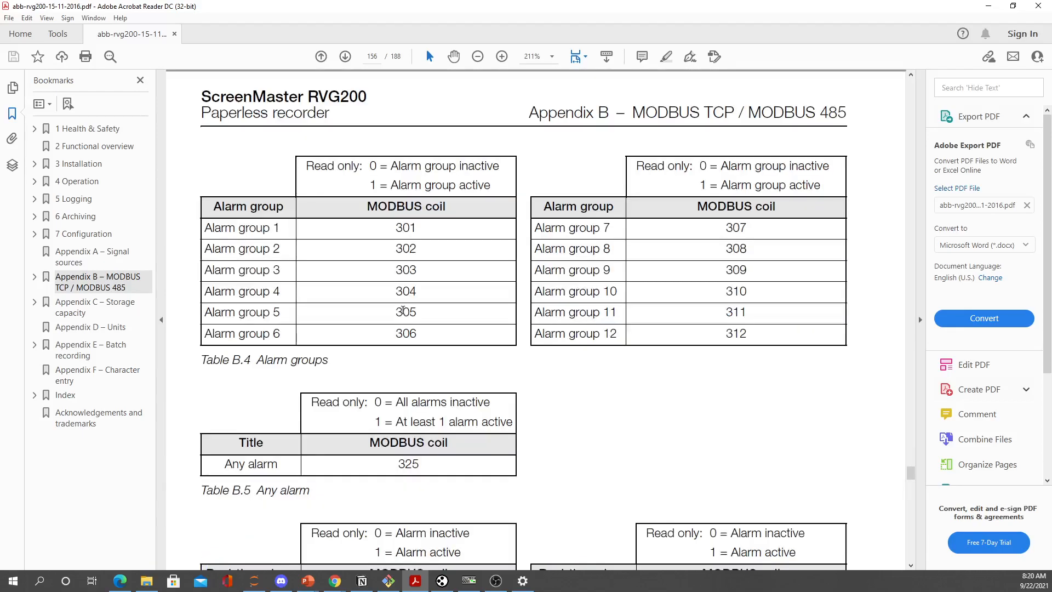
{"action": "scroll", "coordinate": [403, 310], "scroll_direction": "down", "scroll_amount": 12}
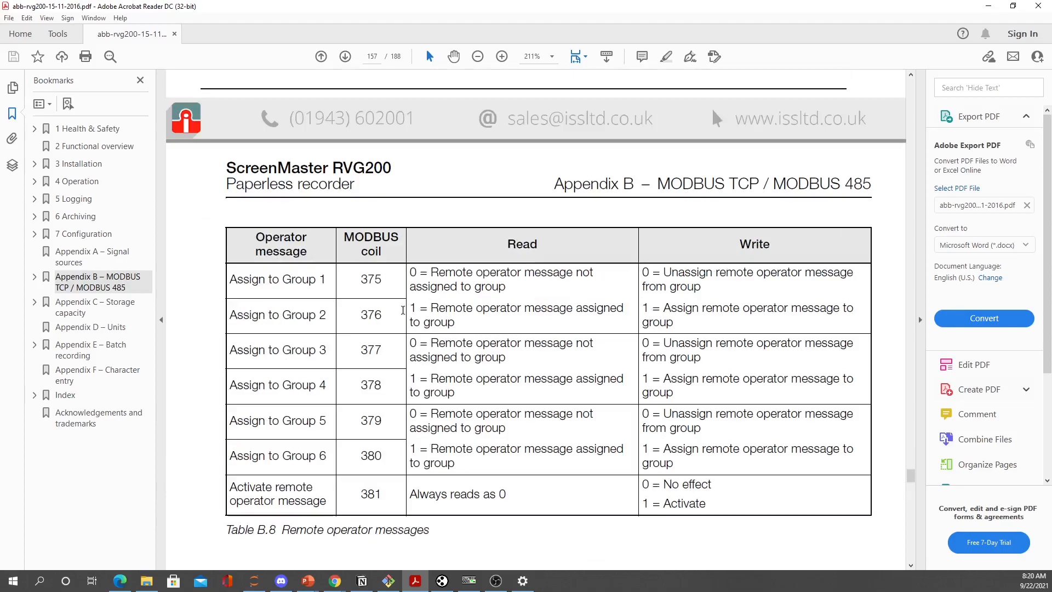
{"action": "scroll", "coordinate": [403, 310], "scroll_direction": "down", "scroll_amount": 10}
{"action": "scroll", "coordinate": [403, 312], "scroll_direction": "down", "scroll_amount": 20}
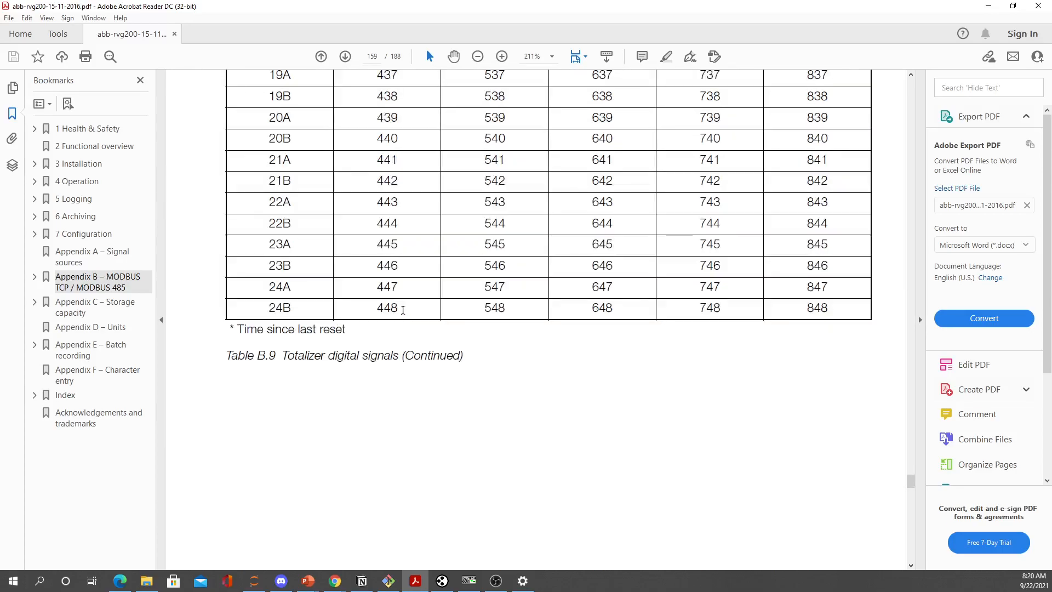
{"action": "scroll", "coordinate": [403, 310], "scroll_direction": "down", "scroll_amount": 20}
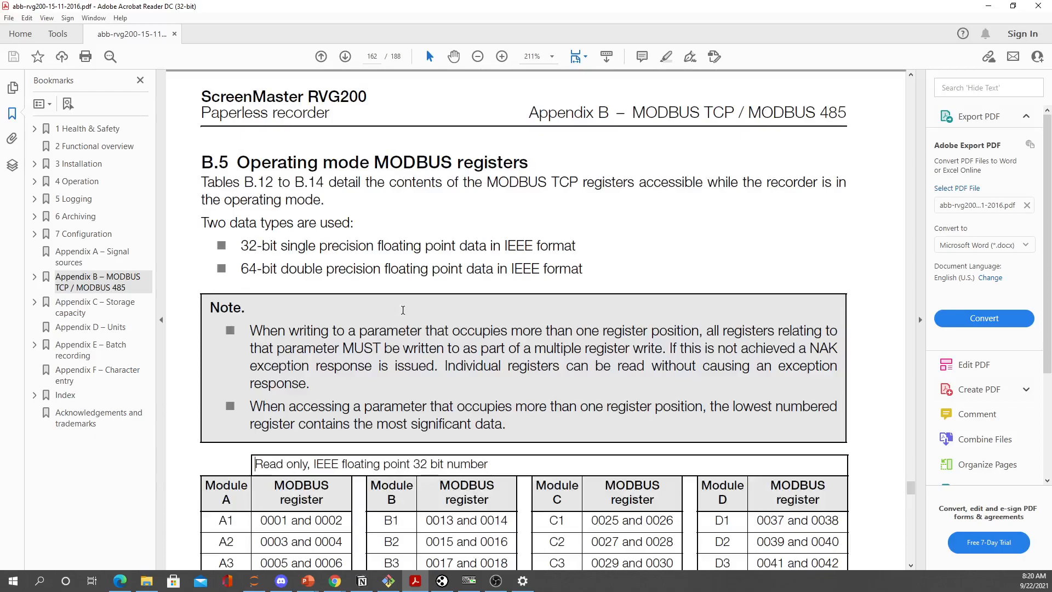
{"action": "scroll", "coordinate": [258, 247], "scroll_direction": "down", "scroll_amount": 5}
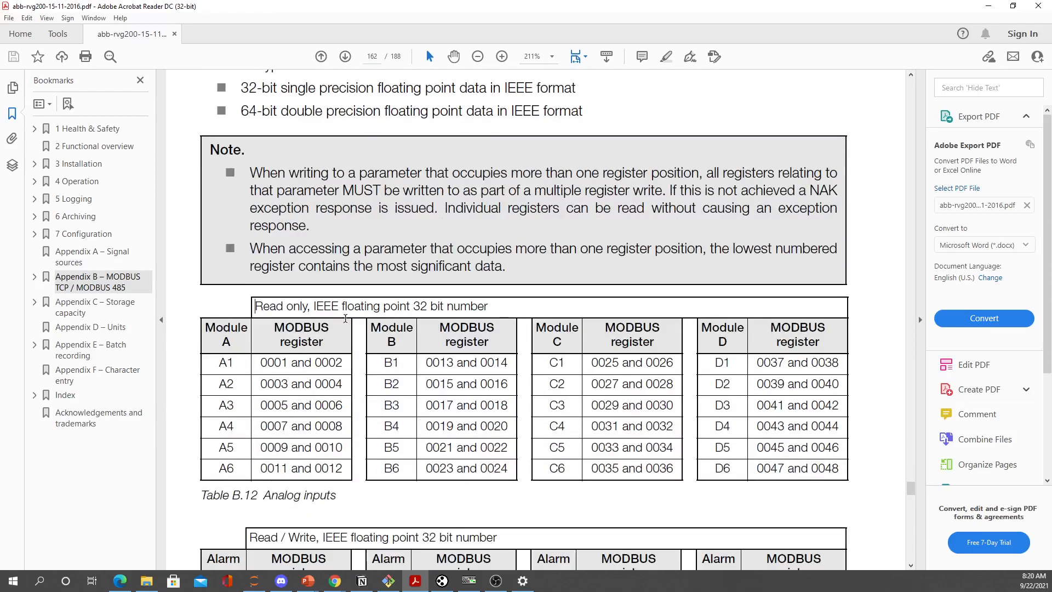
{"action": "scroll", "coordinate": [300, 310], "scroll_direction": "down", "scroll_amount": 4}
{"action": "left_click_drag", "start_coordinate": [218, 327], "coordinate": [339, 329]}
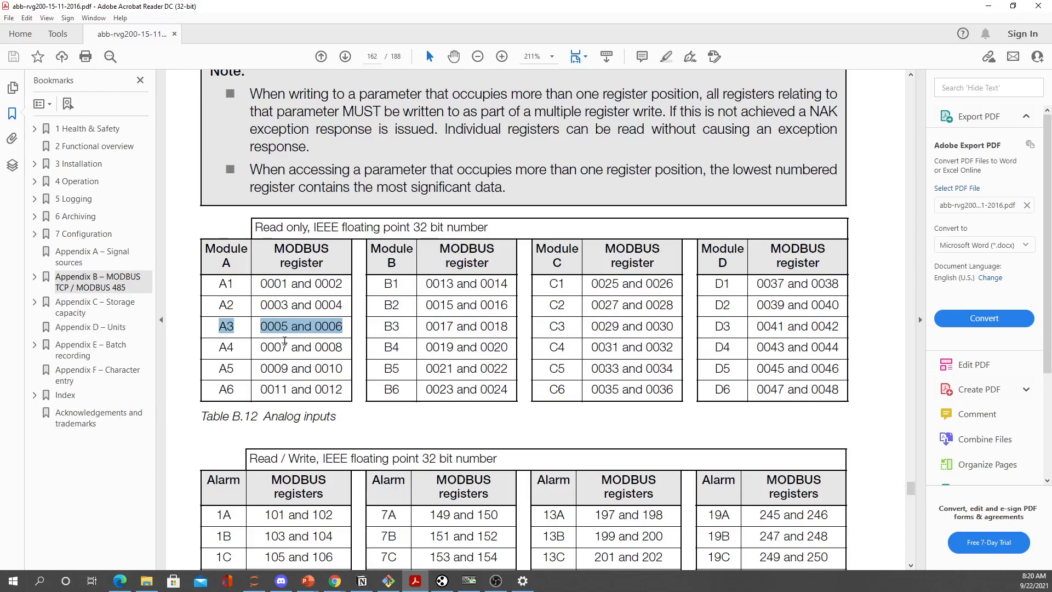
Switch to ModScan32, disconnect the current session and reconnect to the Remote TCP/IP Server at 192.168.1.47
{"action": "left_click", "coordinate": [478, 582]}
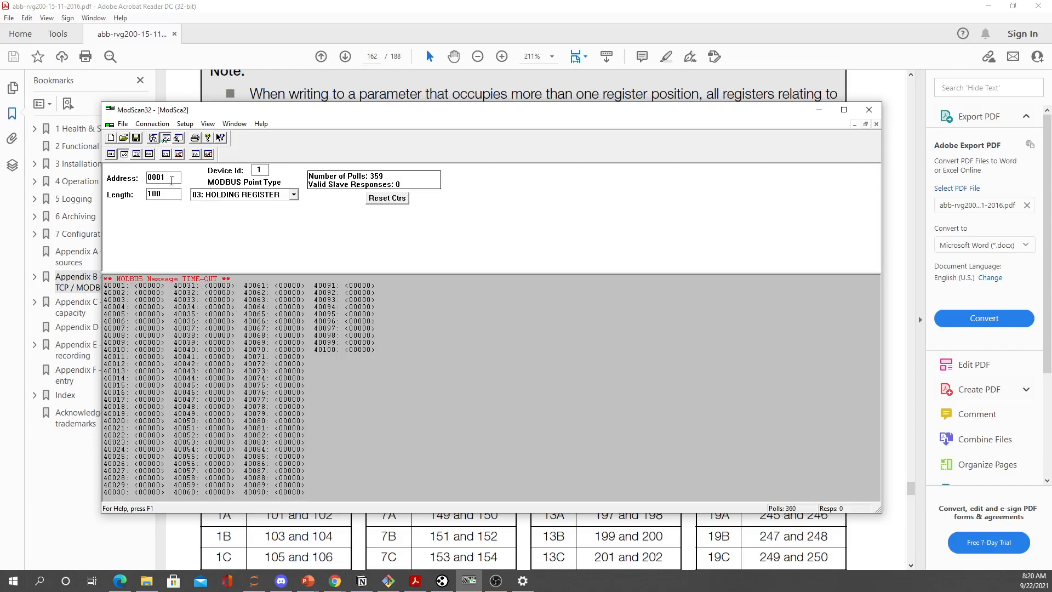
{"action": "left_click", "coordinate": [161, 123]}
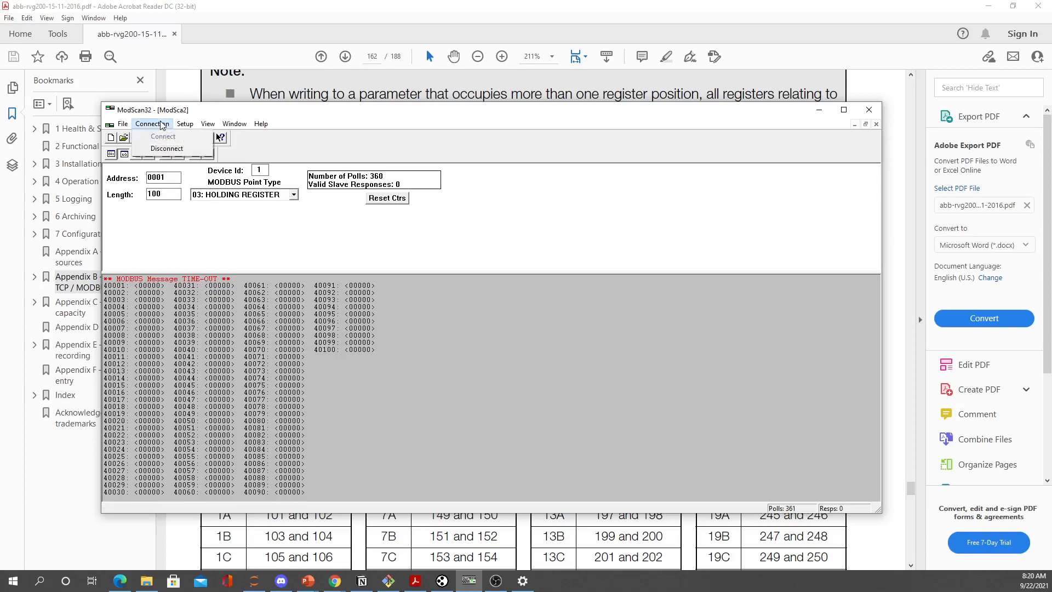
{"action": "left_click", "coordinate": [176, 150]}
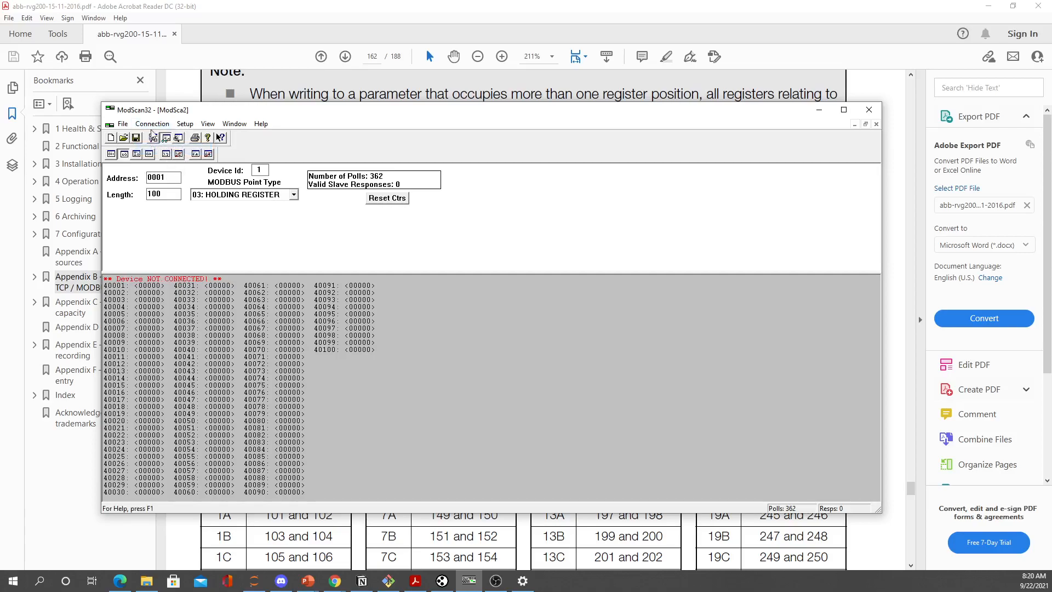
{"action": "left_click", "coordinate": [151, 125]}
{"action": "left_click", "coordinate": [163, 137]}
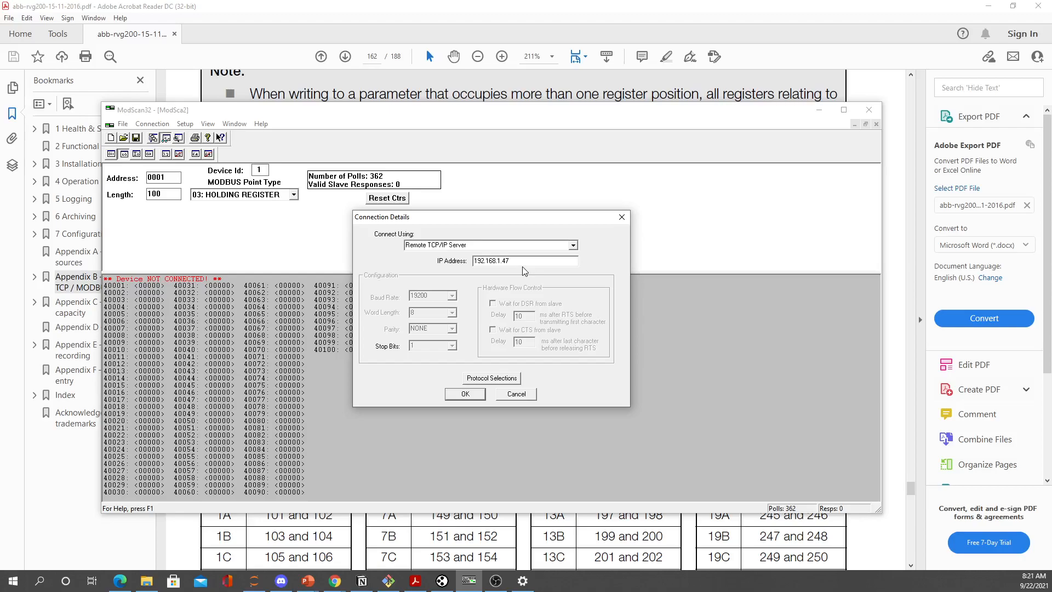
{"action": "left_click", "coordinate": [480, 400]}
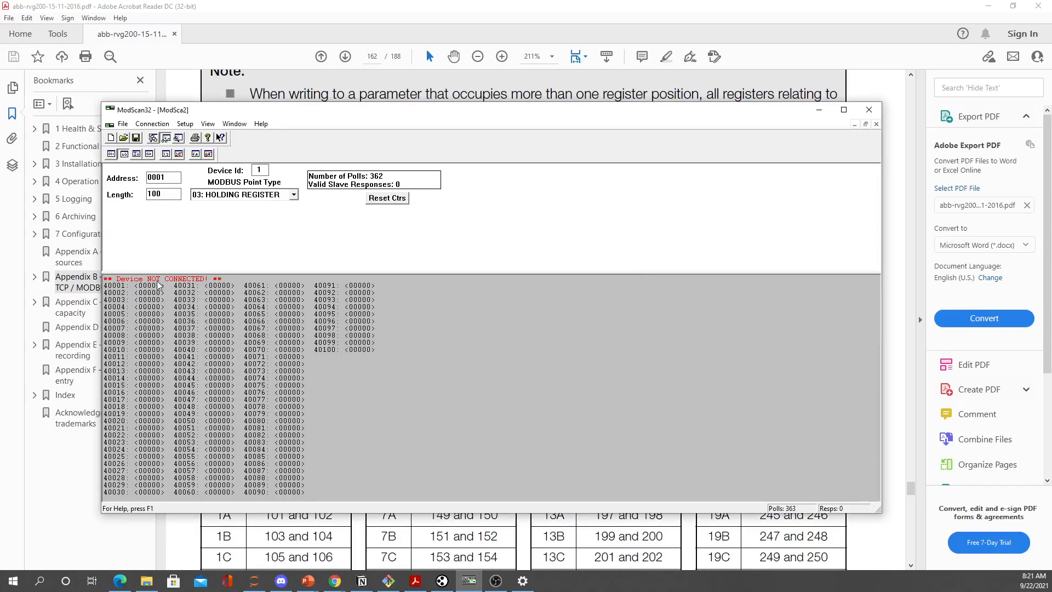
{"action": "left_click", "coordinate": [153, 125]}
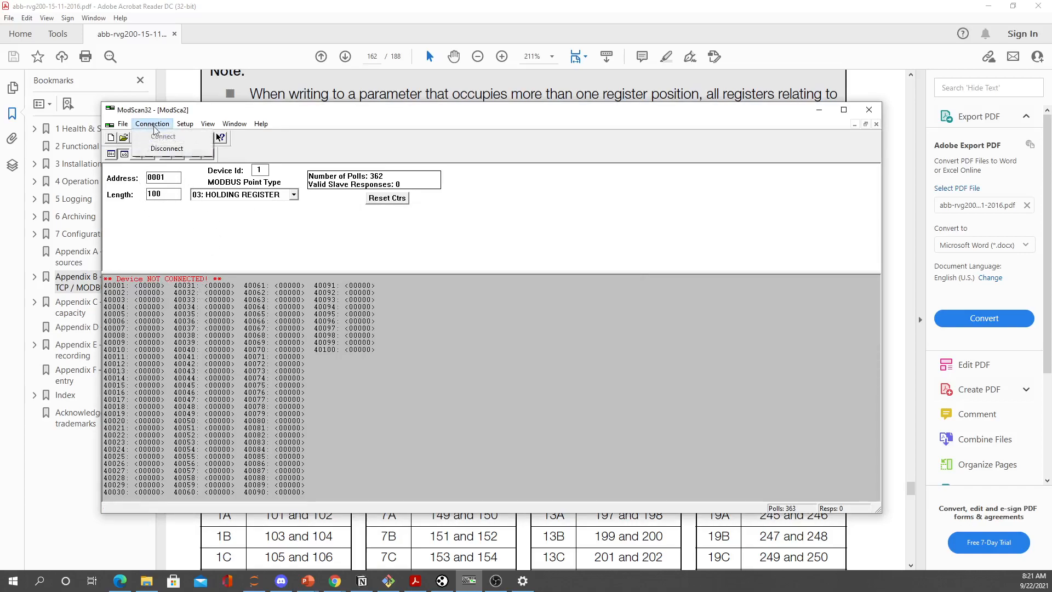
{"action": "left_click", "coordinate": [284, 322]}
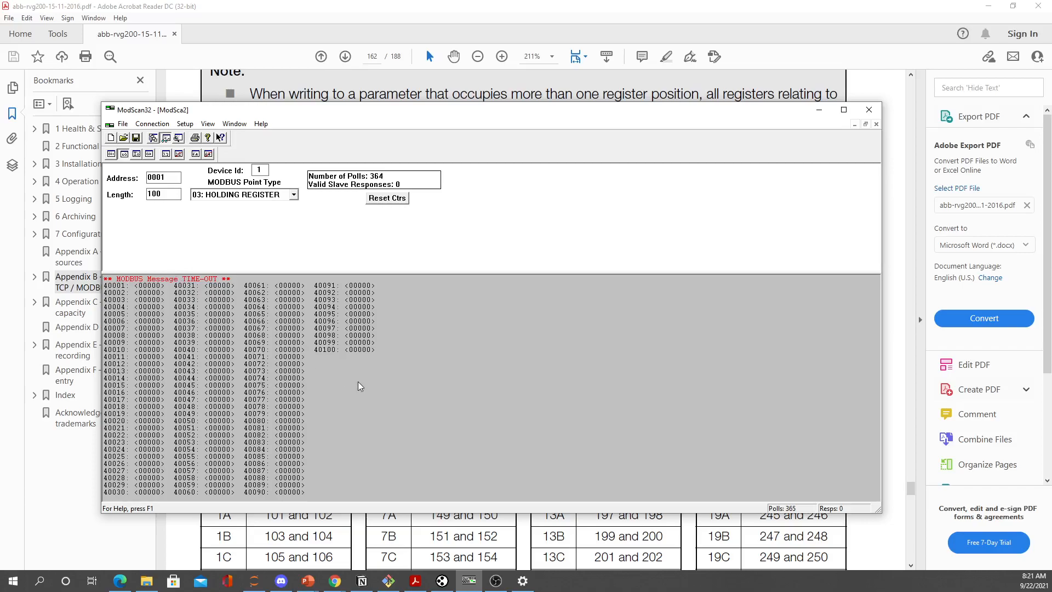
Keep the point type at 03: HOLDING REGISTER, set the length to 10 and the device ID to 2, and minimize ModScan32
{"action": "left_click", "coordinate": [294, 195]}
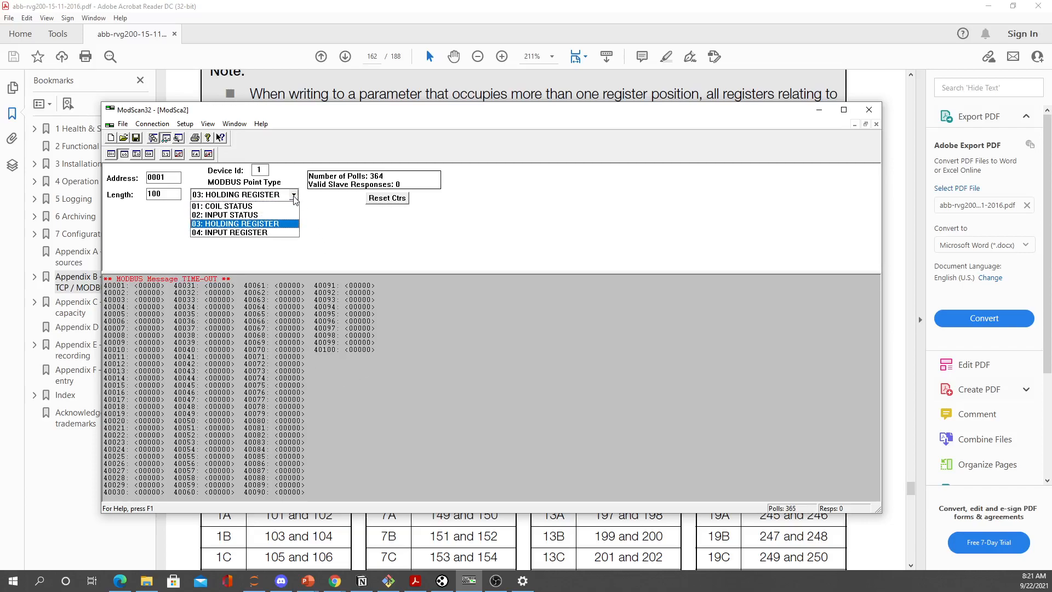
{"action": "left_click", "coordinate": [282, 224]}
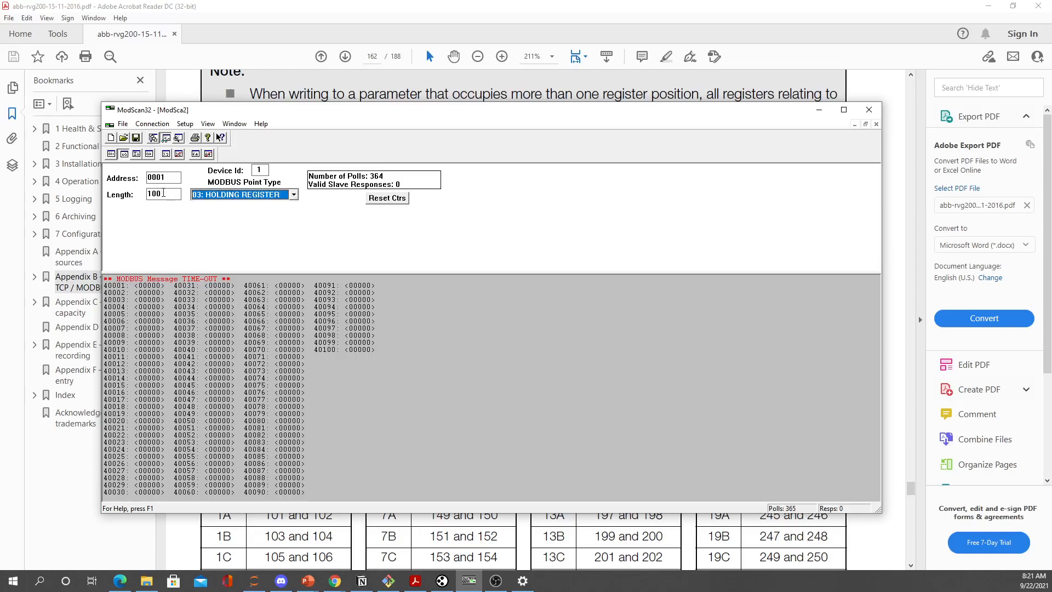
{"action": "left_click", "coordinate": [163, 194]}
{"action": "key", "text": "BackSpace"}
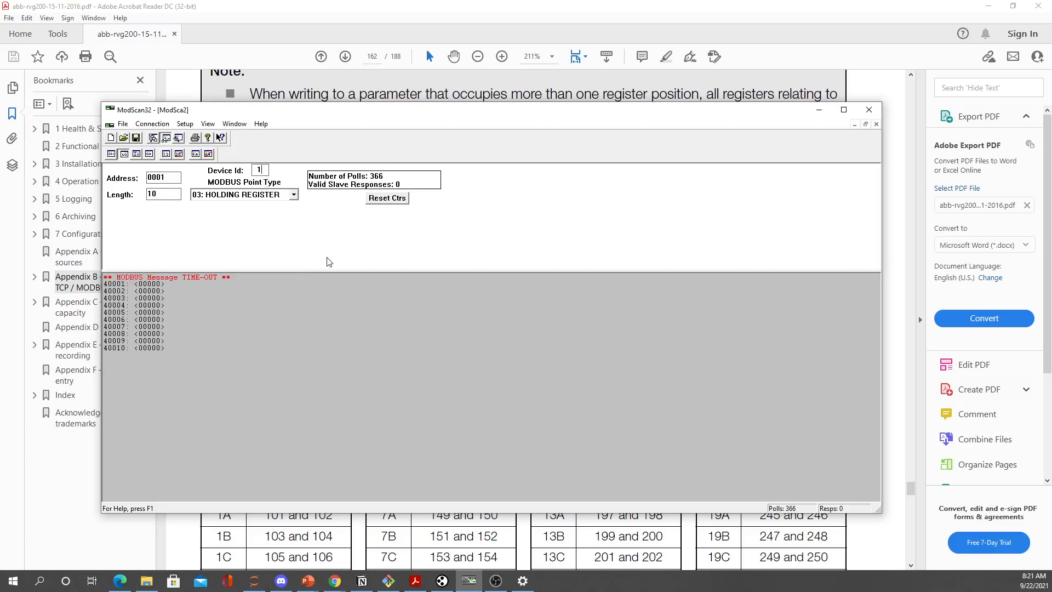
{"action": "key", "text": "BackSpace"}
{"action": "type", "text": "2"}
{"action": "left_click", "coordinate": [820, 111]}
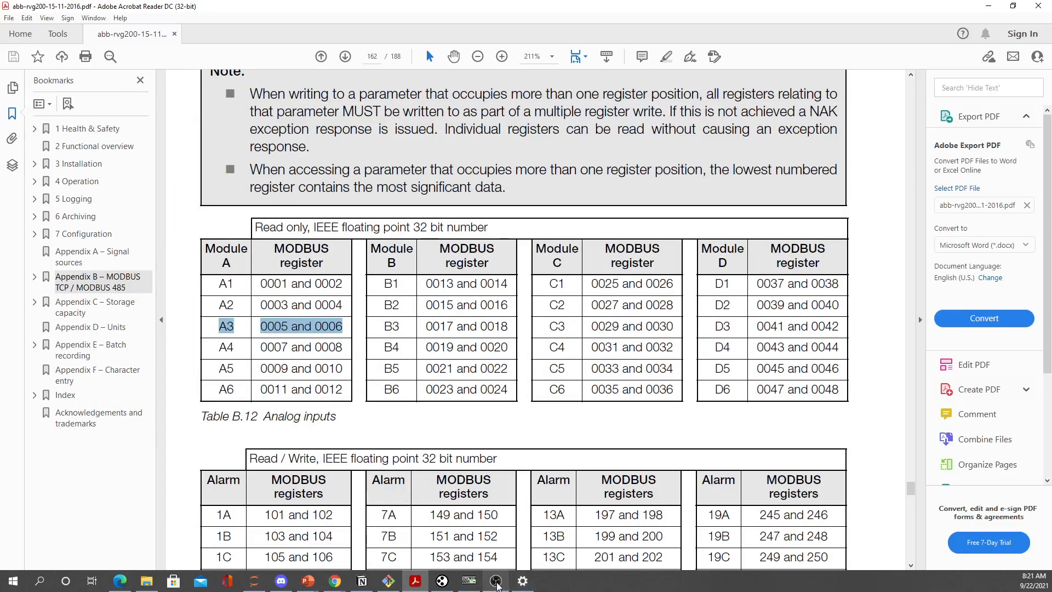
Switch to CAS Modbus Scanner and start a TCP discovery scan at IP 192.168.1.47
{"action": "left_click", "coordinate": [445, 582]}
{"action": "left_click_drag", "start_coordinate": [844, 264], "coordinate": [326, 141]}
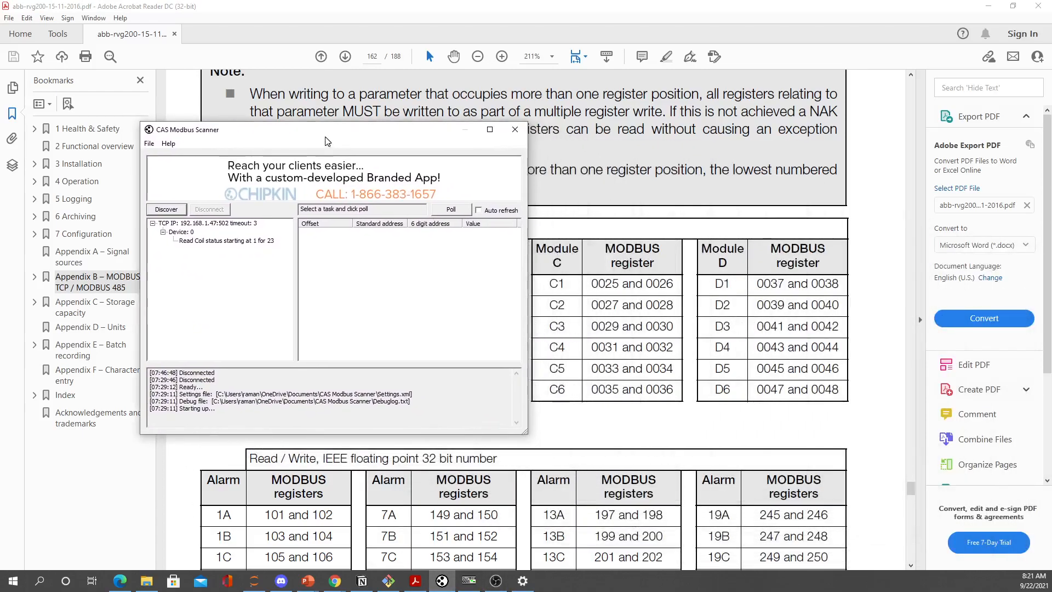
{"action": "left_click", "coordinate": [490, 129]}
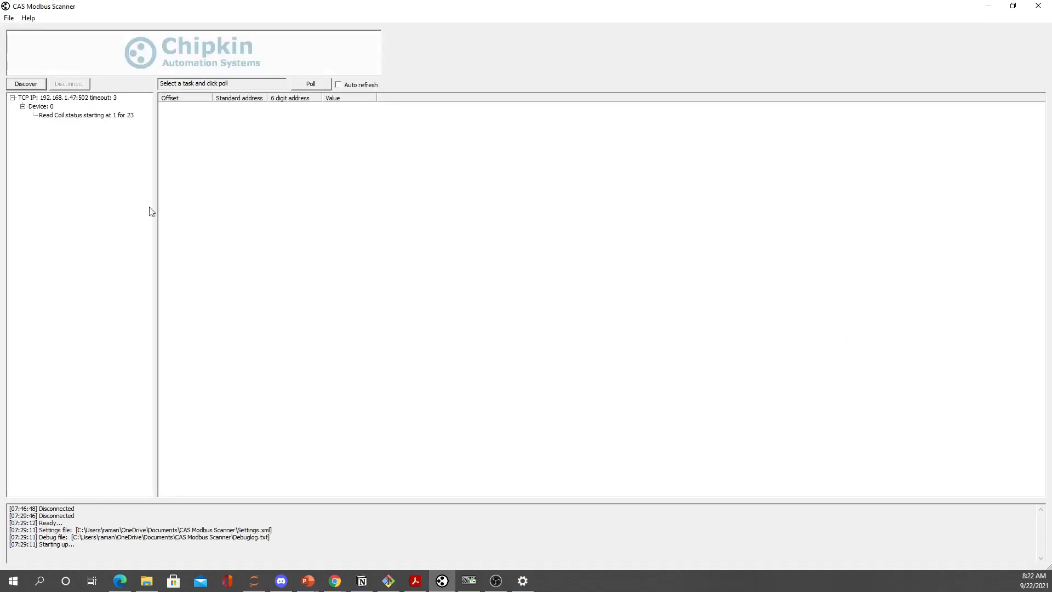
{"action": "left_click", "coordinate": [26, 84]}
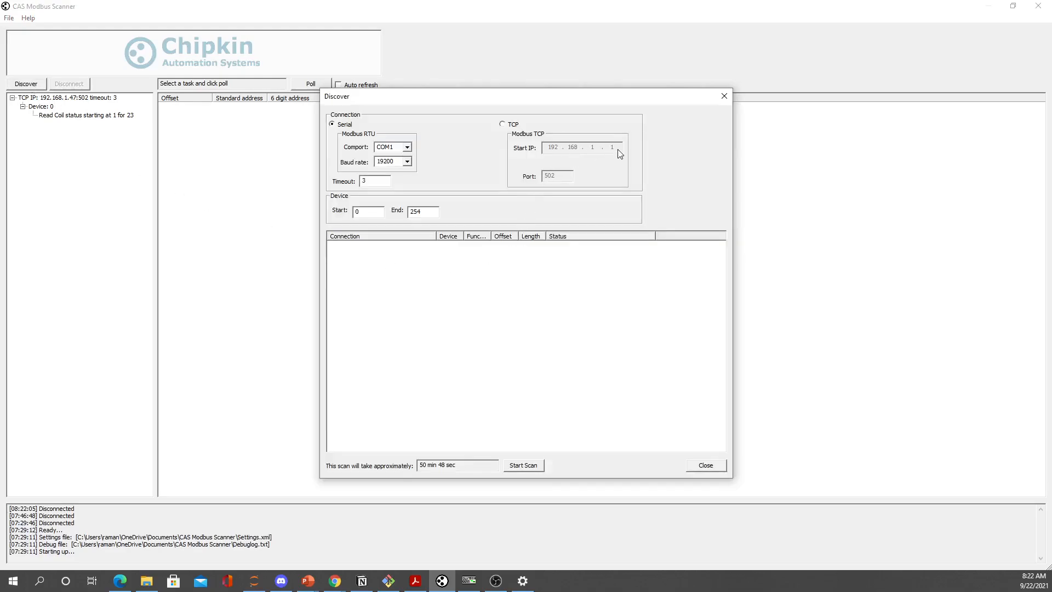
{"action": "left_click", "coordinate": [503, 125]}
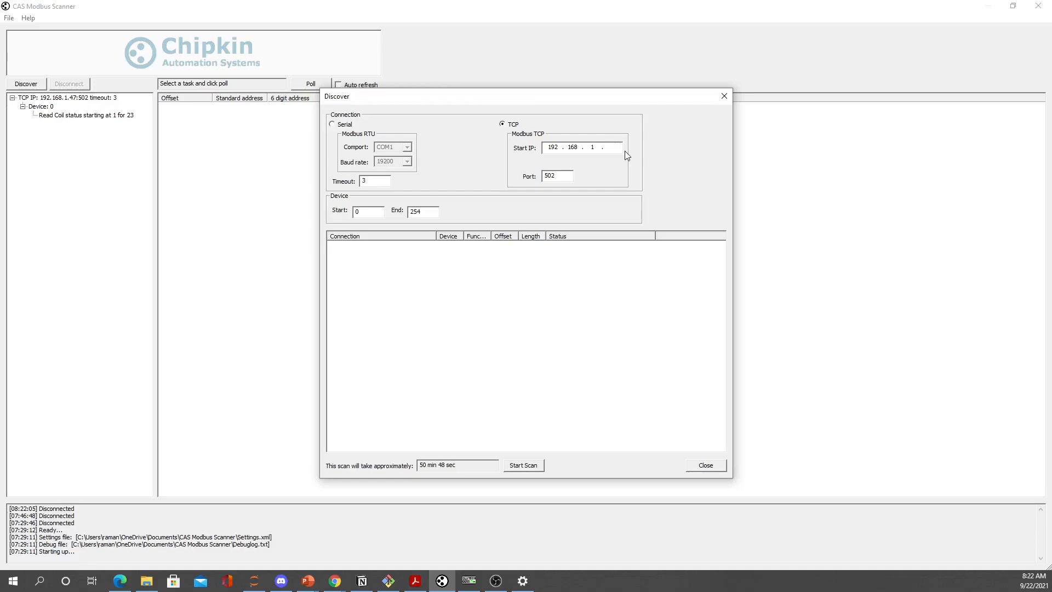
{"action": "type", "text": "47"}
{"action": "left_click", "coordinate": [533, 468]}
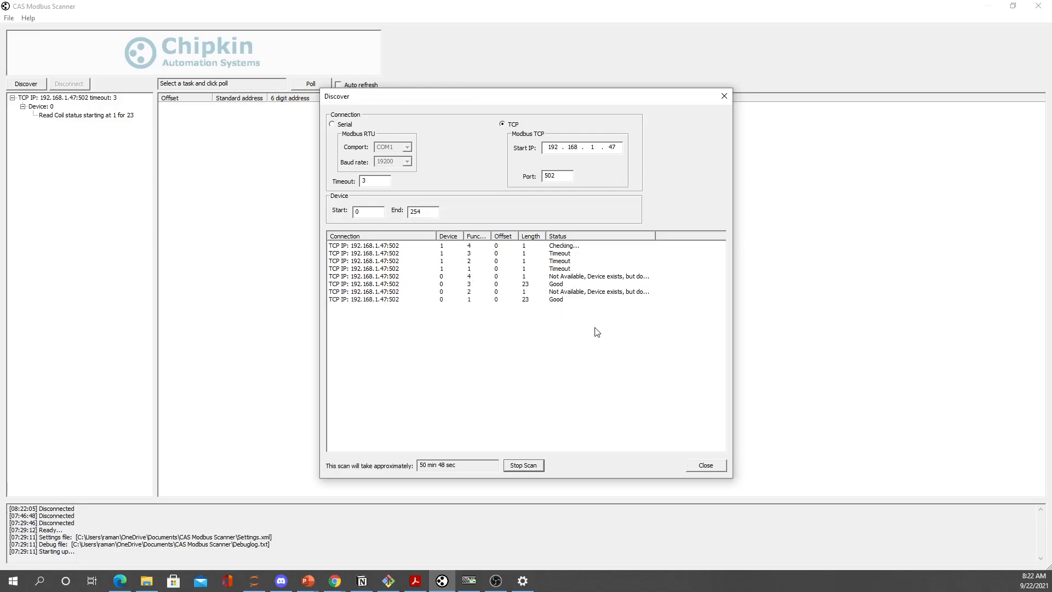
Stop the discovery scan and select the result for device 0, function 1
{"action": "left_click", "coordinate": [524, 465]}
{"action": "left_click_drag", "start_coordinate": [569, 318], "coordinate": [535, 294]}
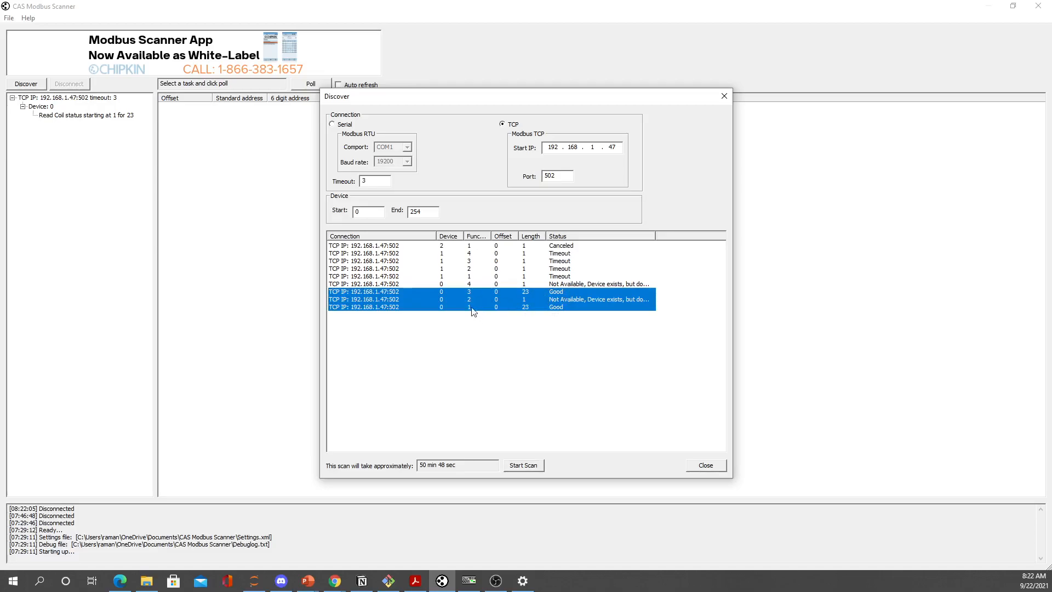
{"action": "left_click", "coordinate": [471, 309]}
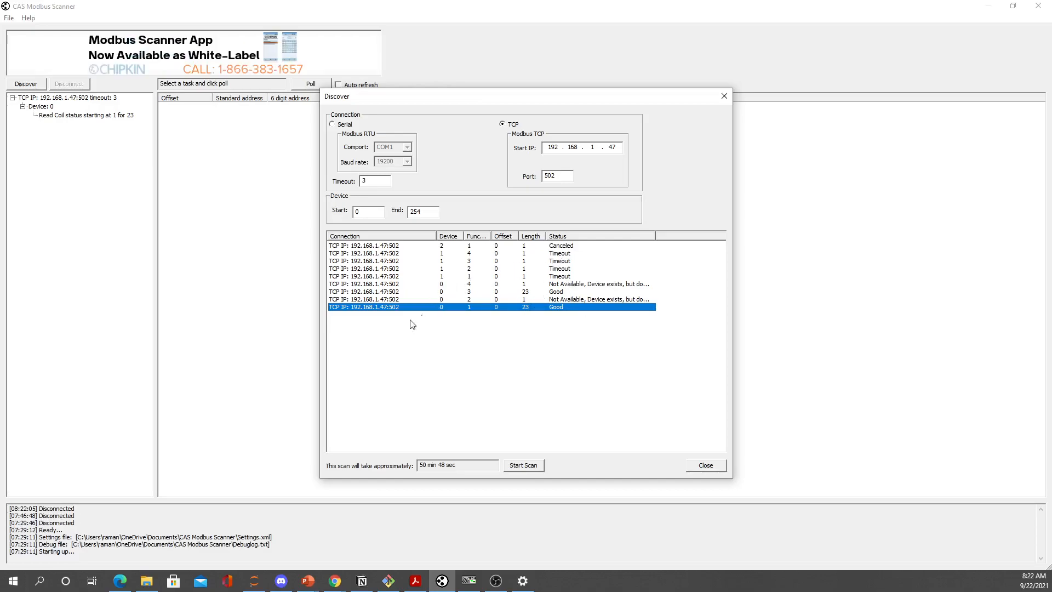
Return to ModScan32, try to set the device ID to 0, and minimize the window
{"action": "left_click", "coordinate": [470, 581]}
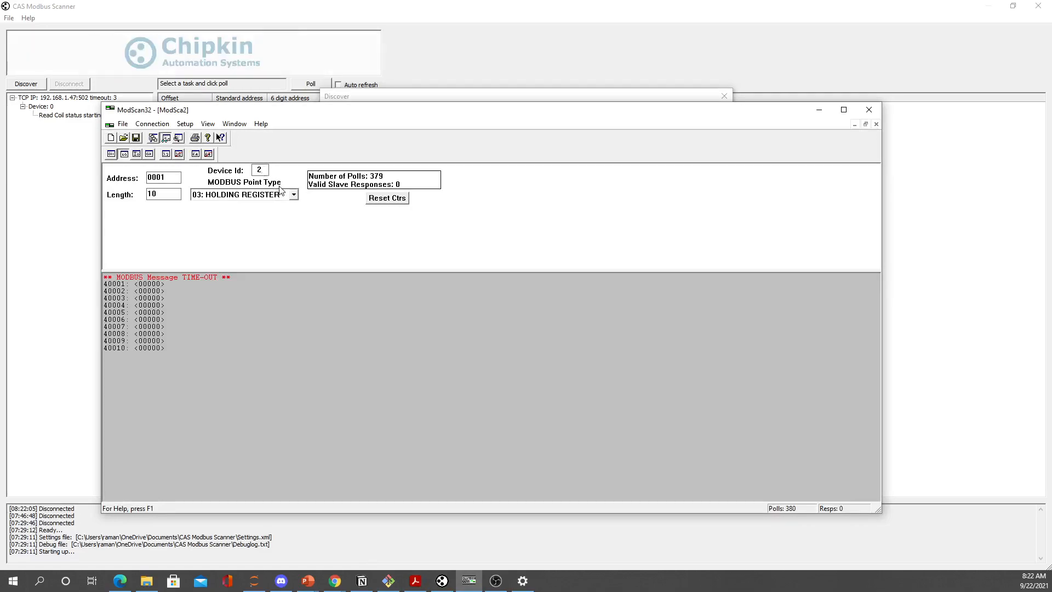
{"action": "key", "text": "BackSpace"}
{"action": "type", "text": "0"}
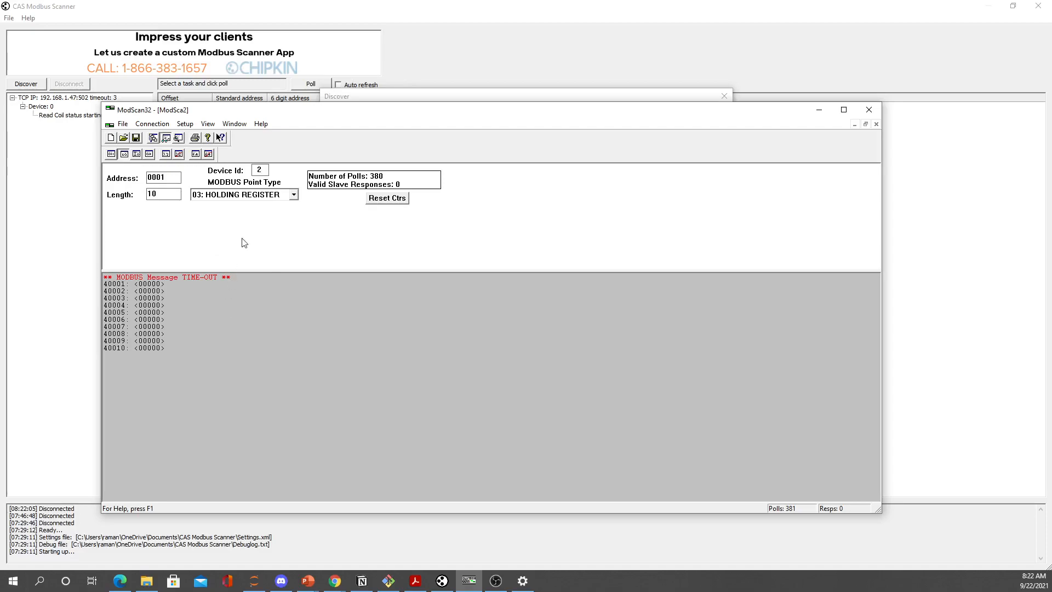
{"action": "double_click", "coordinate": [264, 169]}
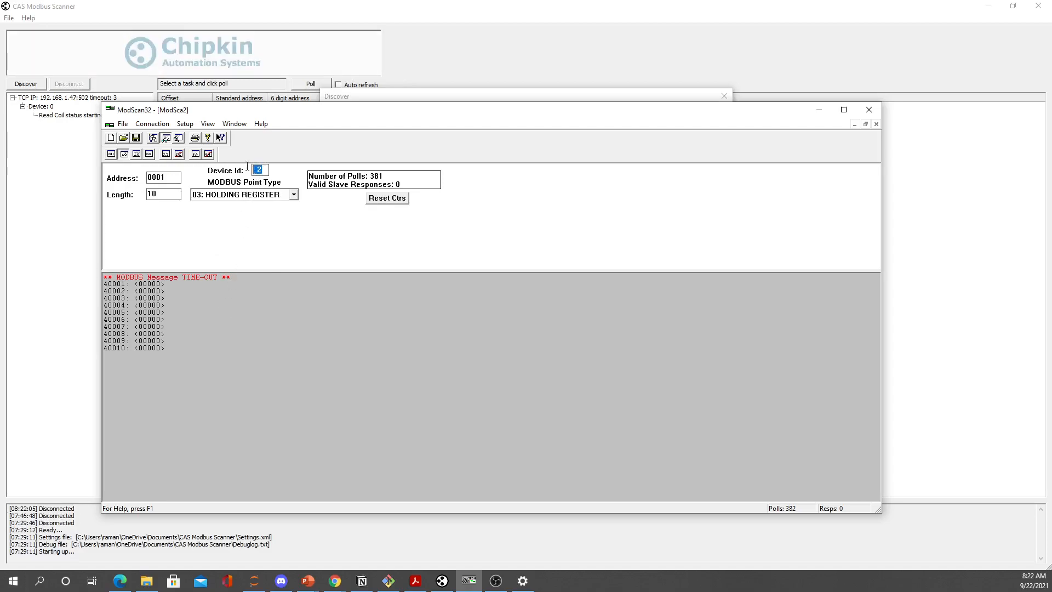
{"action": "type", "text": "0"}
{"action": "left_click", "coordinate": [819, 109]}
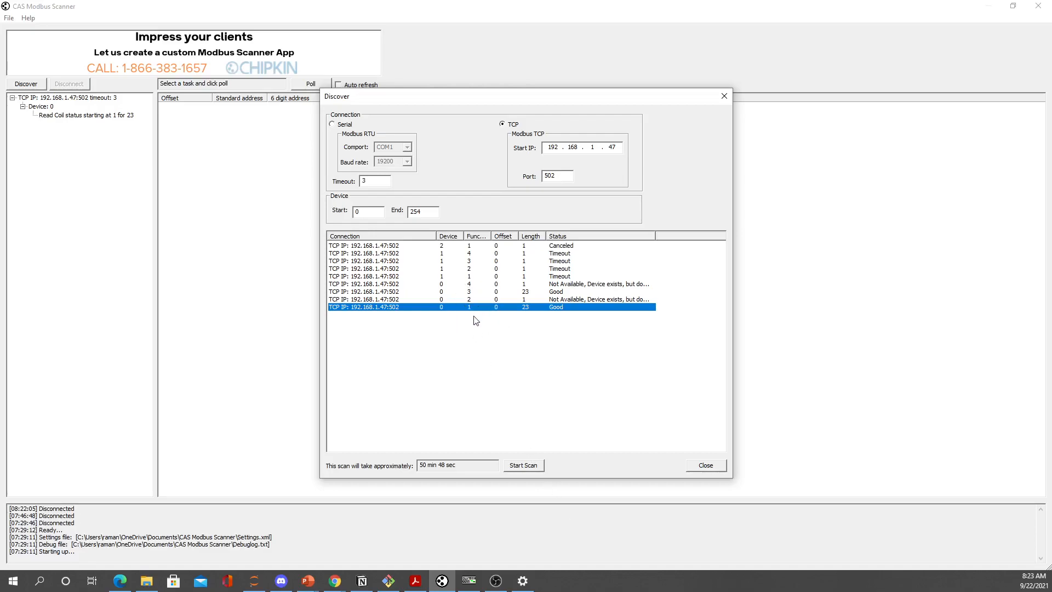
Check the A3 registers in the RVG200 manual against the scan results, then close the discovery dialog and CAS Modbus Scanner
{"action": "left_click", "coordinate": [415, 580]}
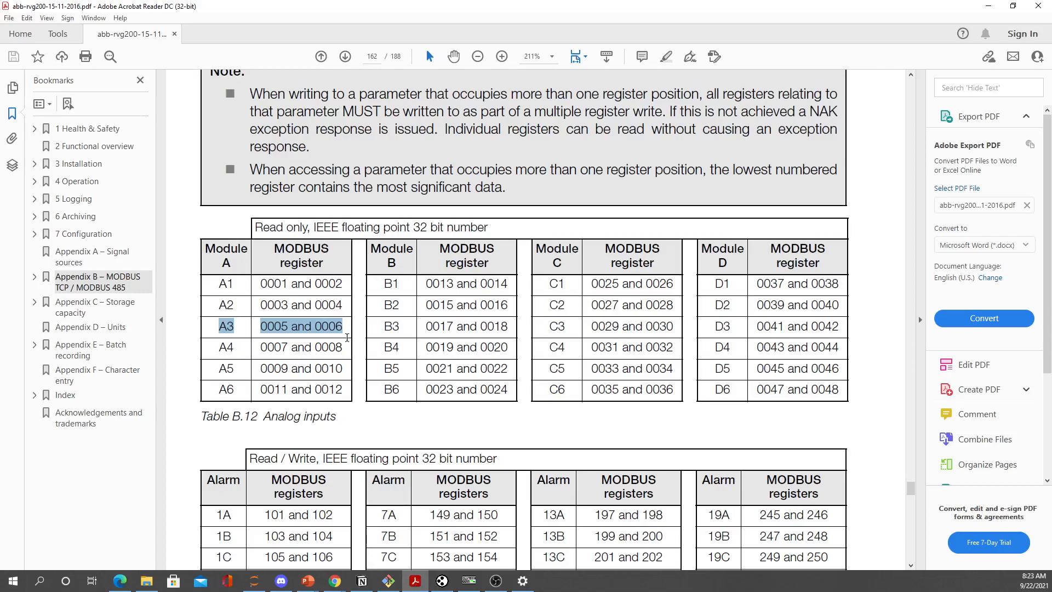
{"action": "left_click", "coordinate": [445, 584]}
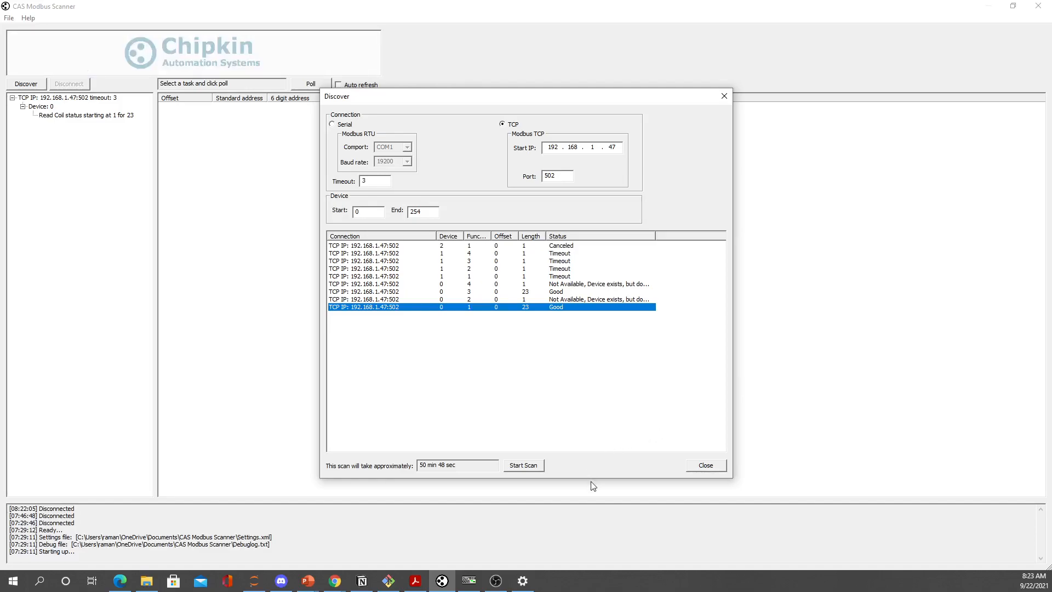
{"action": "left_click", "coordinate": [720, 470]}
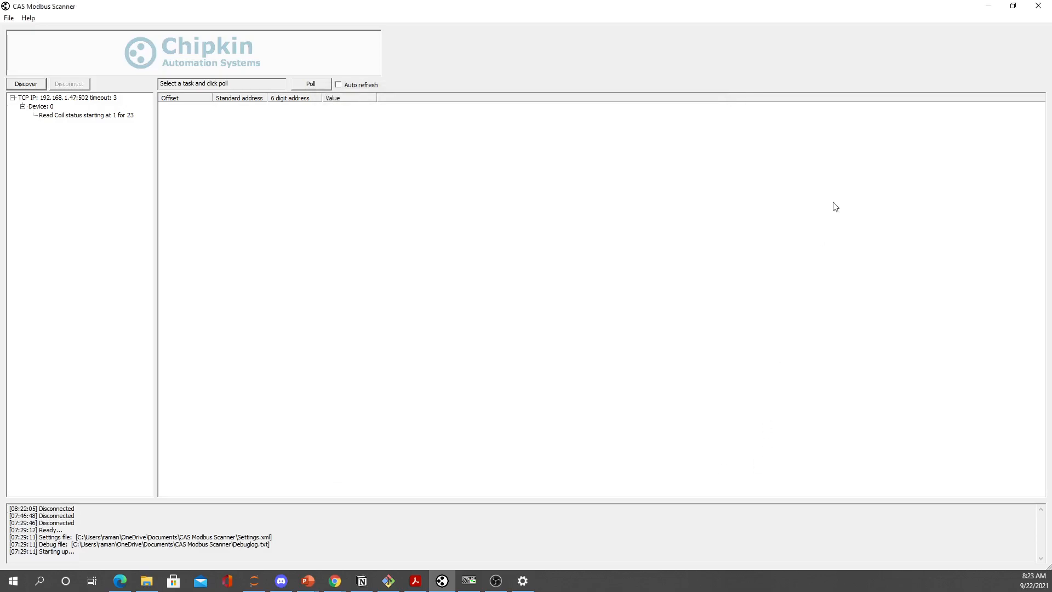
{"action": "left_click", "coordinate": [1037, 8]}
Reselect the A3 row with registers 0005 and 0006 in the manual's analog inputs table
{"action": "left_click", "coordinate": [313, 305]}
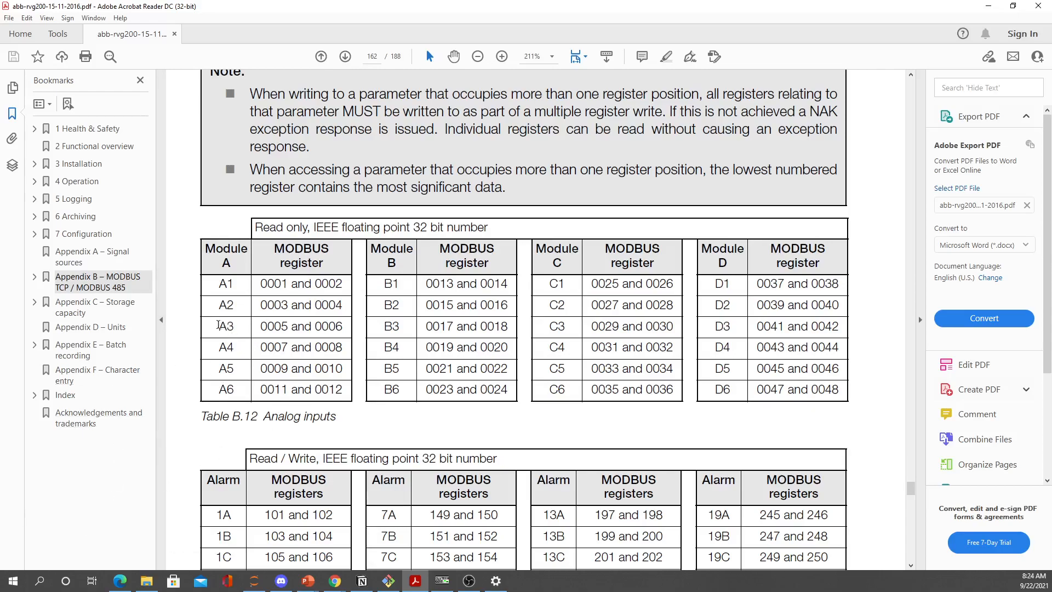
{"action": "left_click_drag", "start_coordinate": [218, 325], "coordinate": [334, 323]}
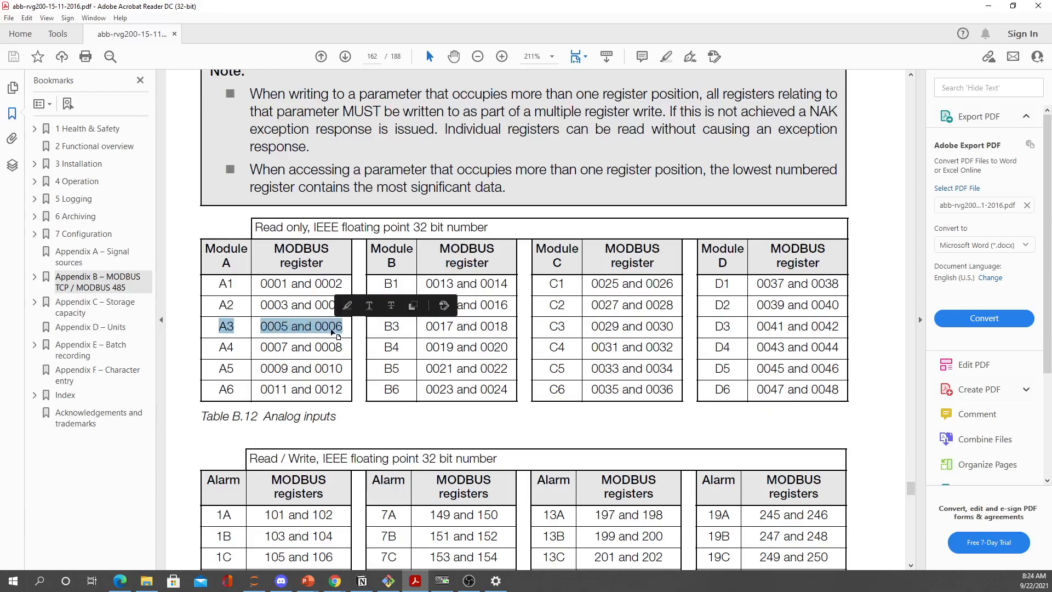
{"action": "left_click", "coordinate": [260, 327]}
{"action": "left_click_drag", "start_coordinate": [346, 326], "coordinate": [237, 324]}
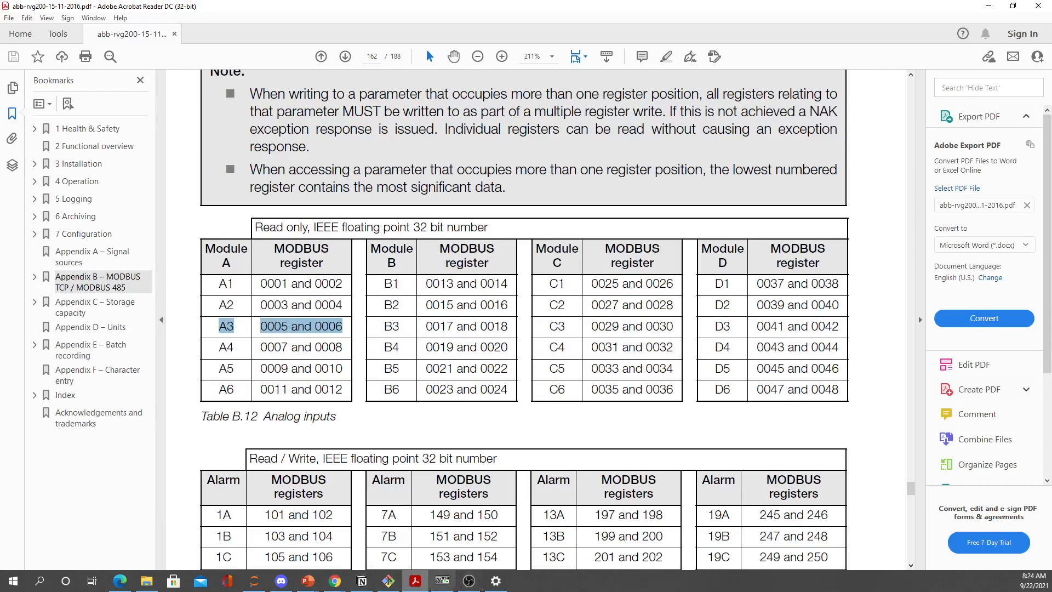
Switch to the ABB Web Server page in Chrome and display the Indicator View of Process Group 1
{"action": "mouse_move", "coordinate": [335, 582]}
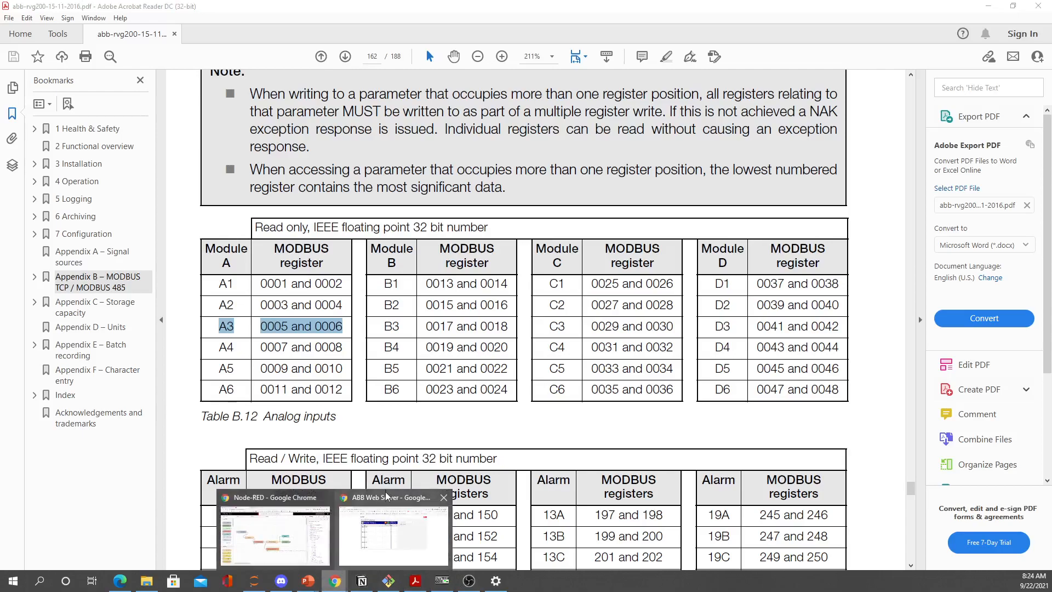
{"action": "left_click", "coordinate": [343, 559]}
{"action": "left_click", "coordinate": [703, 151]}
{"action": "left_click", "coordinate": [664, 207]}
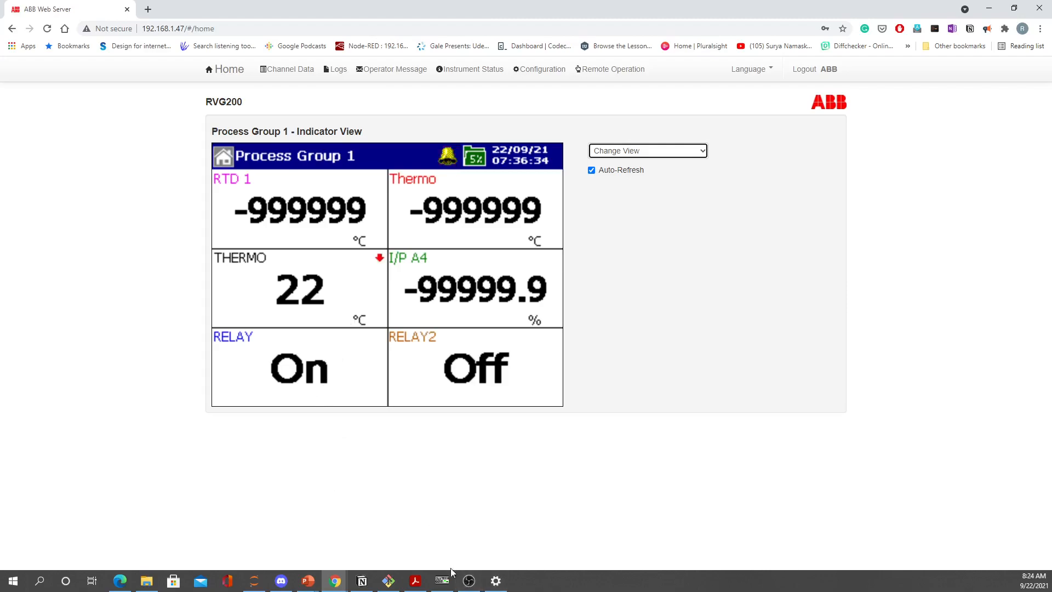
{"action": "left_click", "coordinate": [470, 582]}
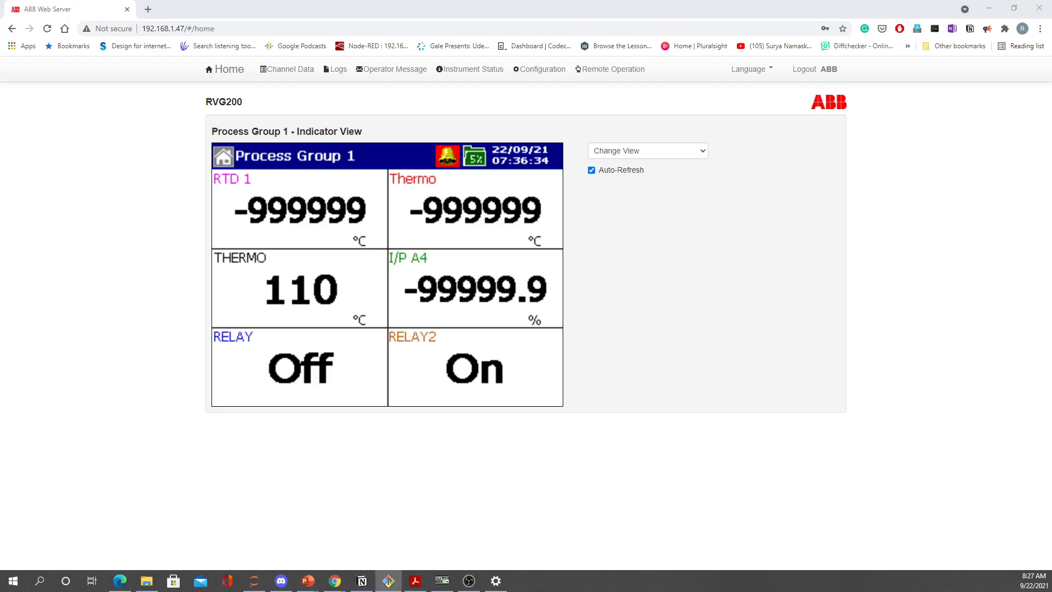
Run node-red start in Git CMD and place the Node-RED browser tab beside the ABB Web Server tab
{"action": "left_click", "coordinate": [389, 580]}
{"action": "left_click_drag", "start_coordinate": [672, 228], "coordinate": [765, 206]}
{"action": "type", "text": "node-red"}
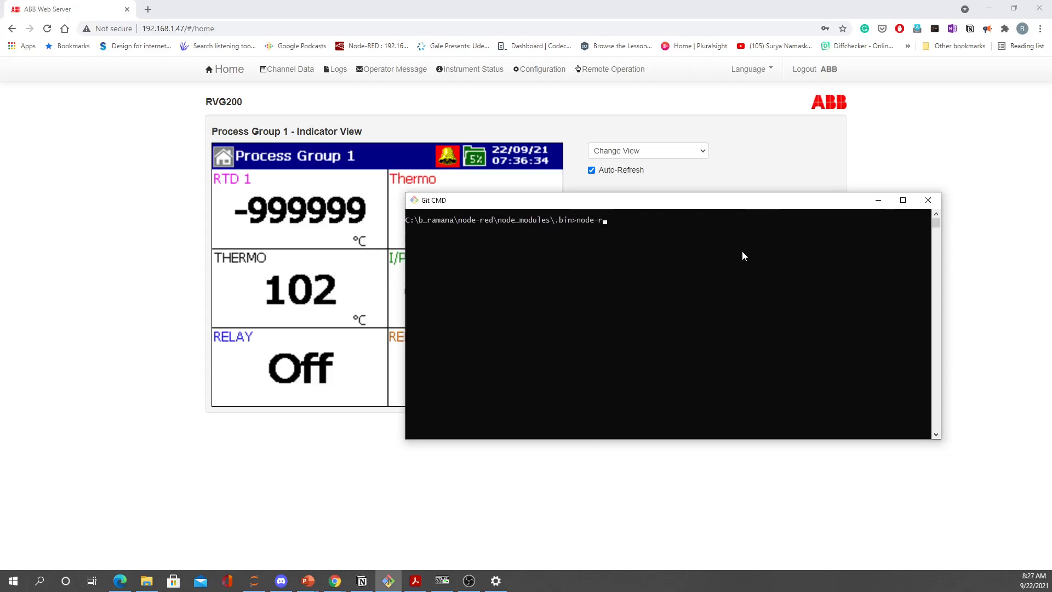
{"action": "type", "text": " start"}
{"action": "key", "text": "Return"}
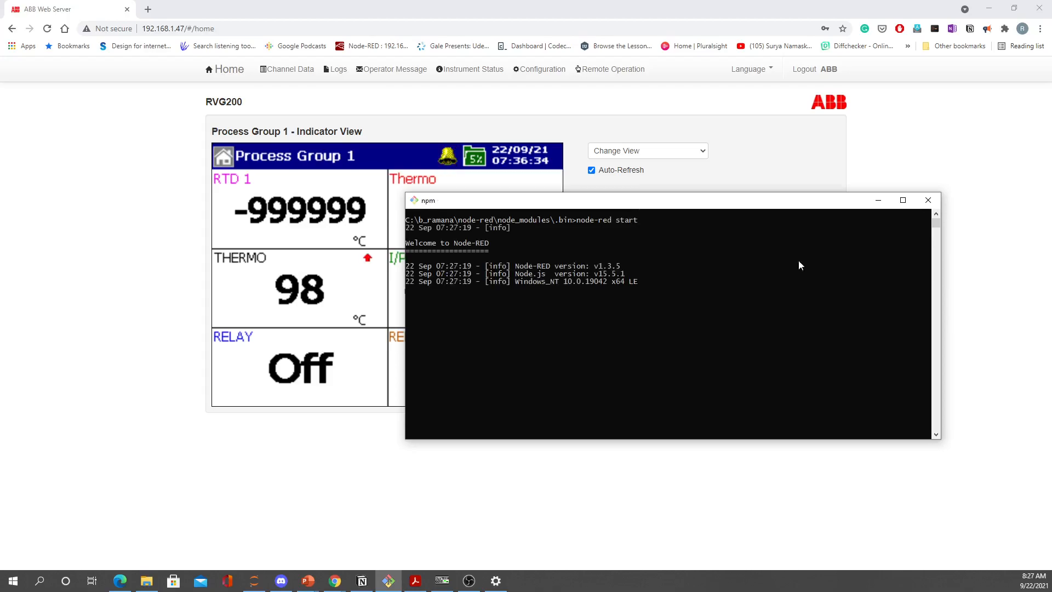
{"action": "left_click", "coordinate": [879, 202]}
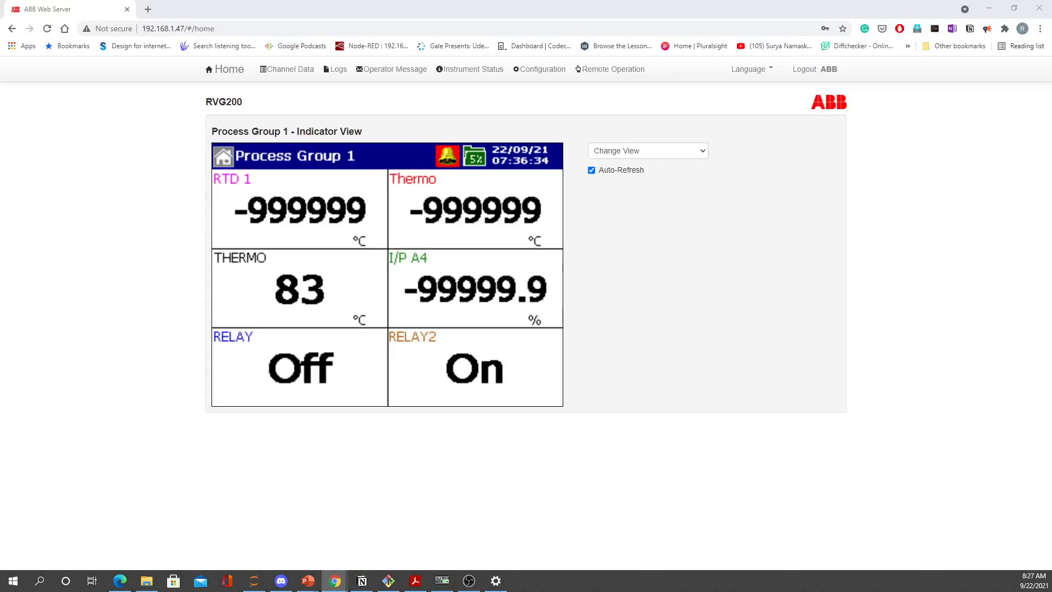
{"action": "left_click_drag", "start_coordinate": [0, 88], "coordinate": [240, 7]}
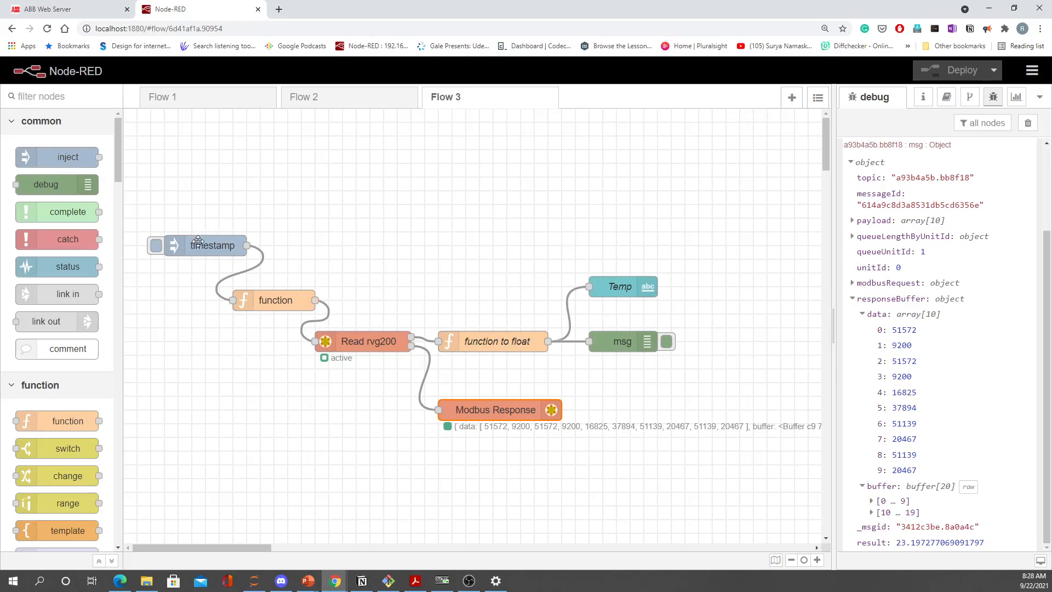
Review the Modbus request code in the function node without saving, and filter the node palette by mod
{"action": "double_click", "coordinate": [281, 303]}
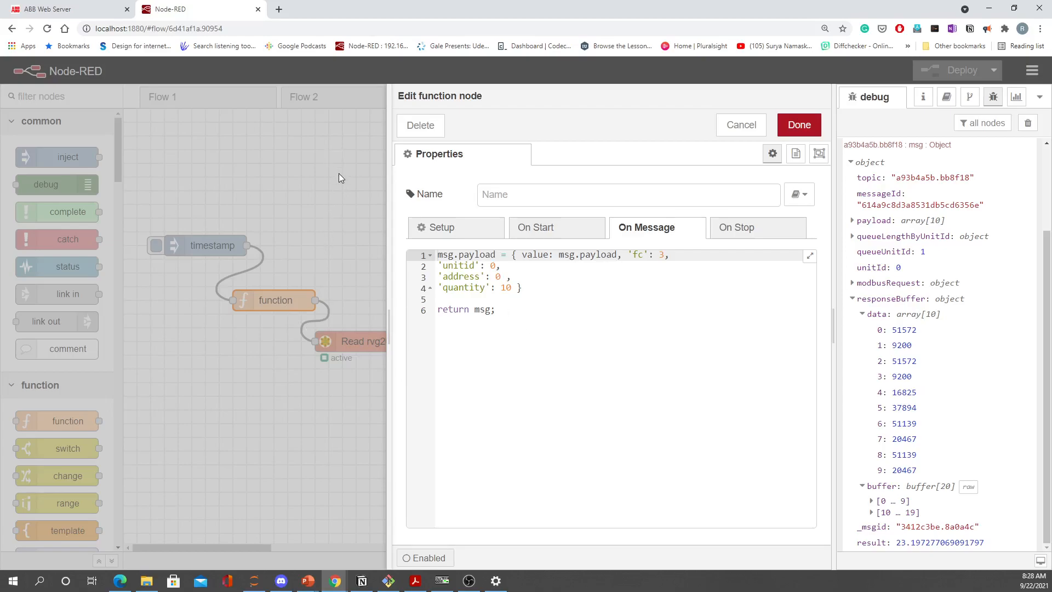
{"action": "left_click", "coordinate": [734, 125]}
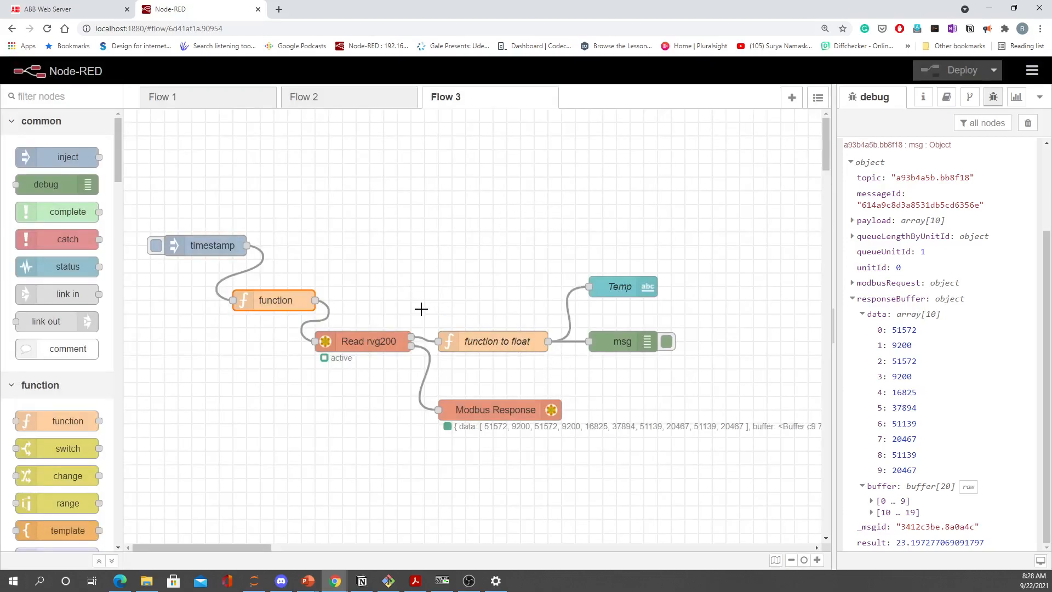
{"action": "left_click", "coordinate": [51, 97]}
{"action": "type", "text": "mod"}
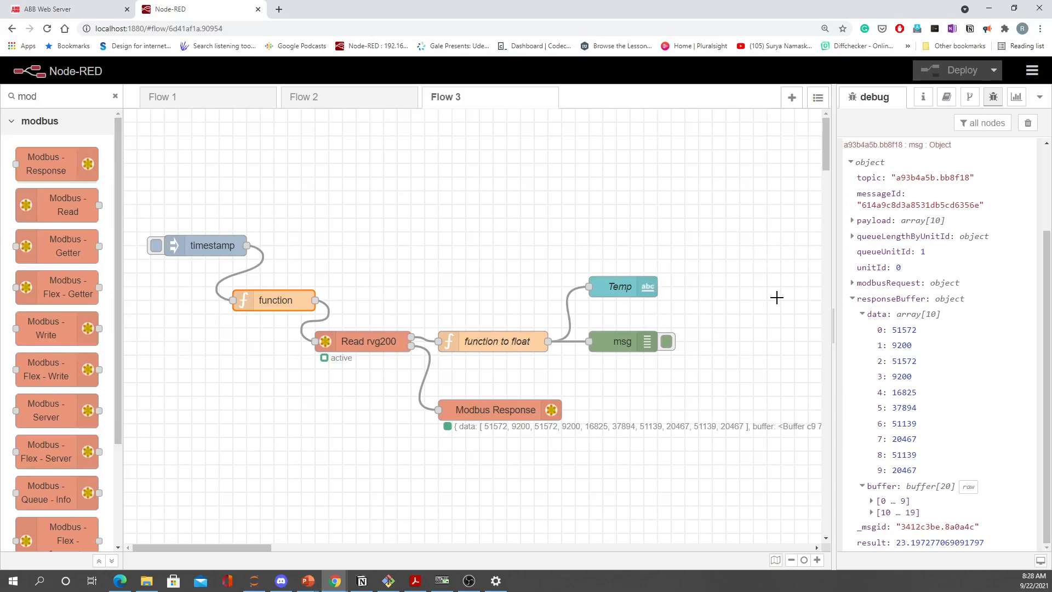
Search the installed palette modules for mod to check the Modbus package, and close the user settings
{"action": "left_click", "coordinate": [1032, 70]}
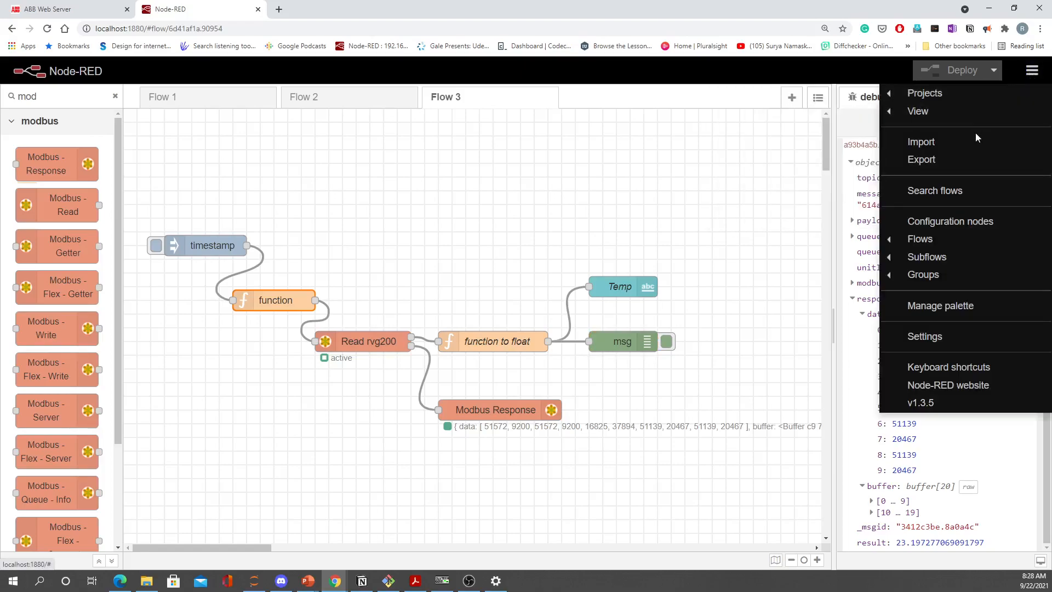
{"action": "left_click", "coordinate": [964, 308]}
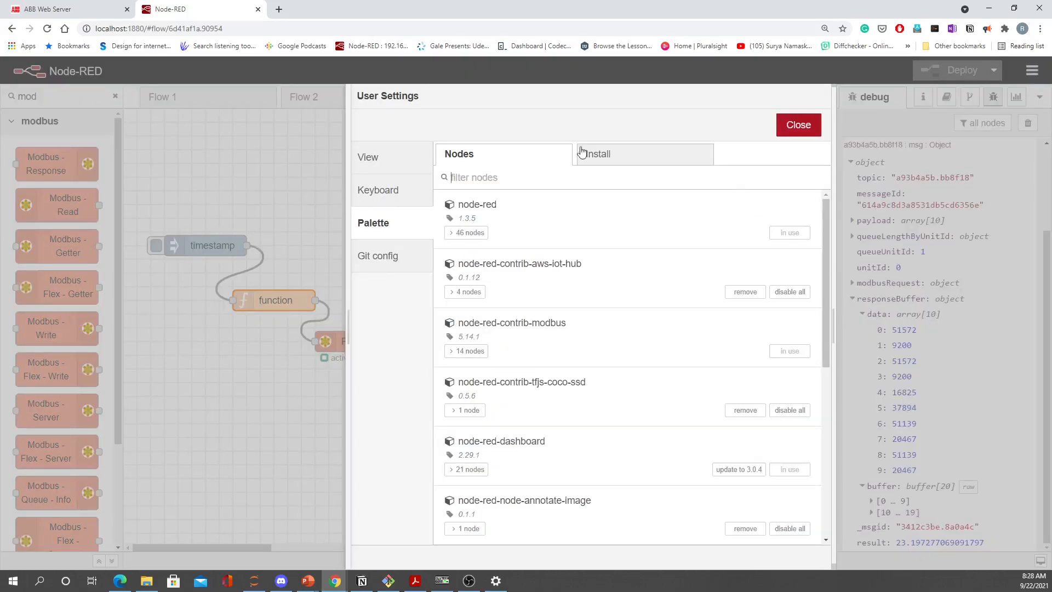
{"action": "left_click", "coordinate": [524, 180]}
{"action": "type", "text": "mod"}
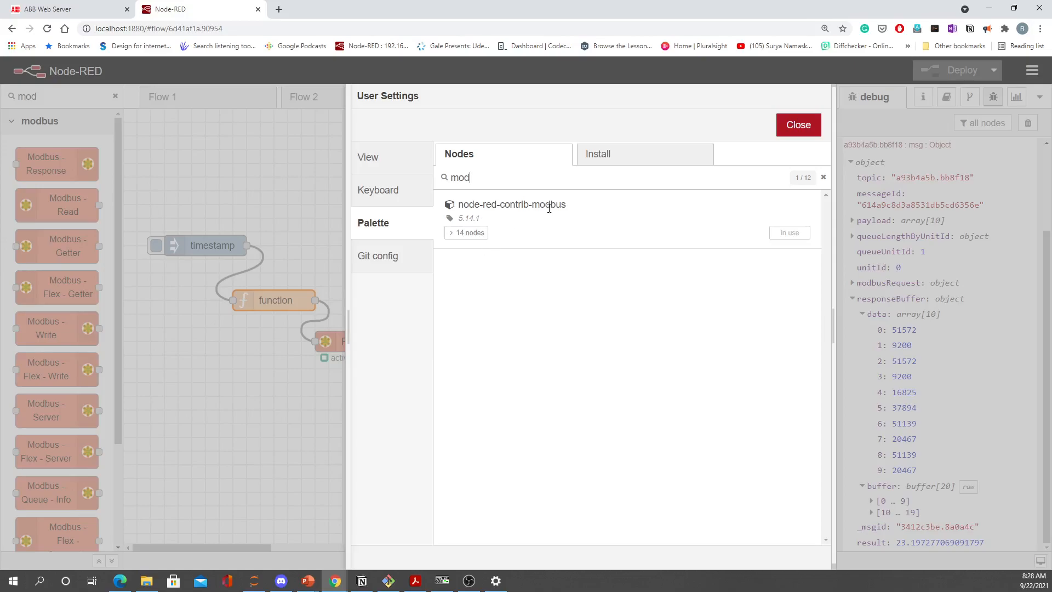
{"action": "left_click", "coordinate": [799, 125]}
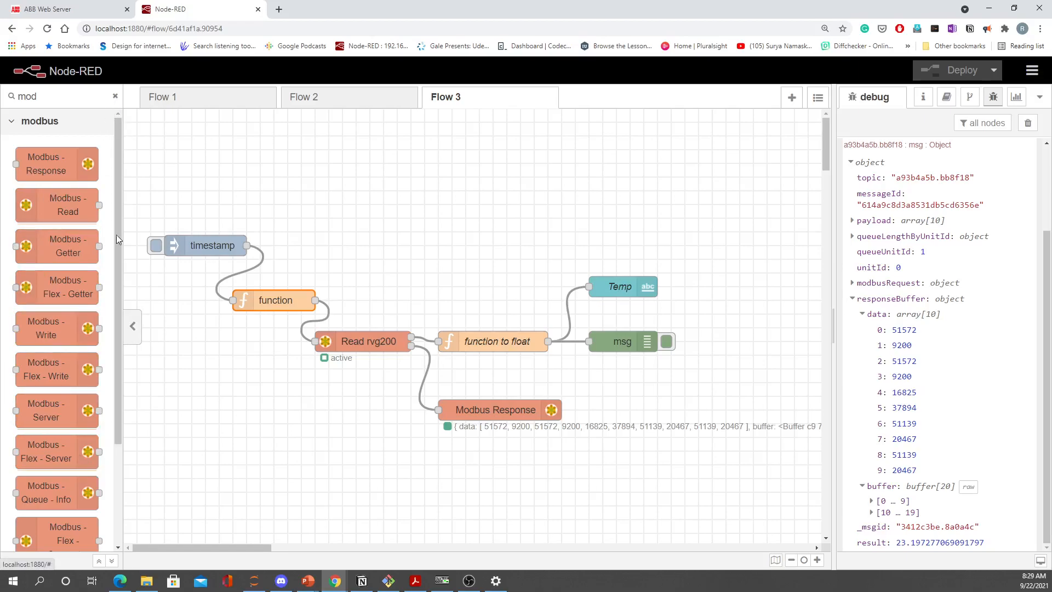
Review the unitid, address and quantity lines in the function node's code, enter 0 for unitid, and save the node
{"action": "double_click", "coordinate": [288, 300]}
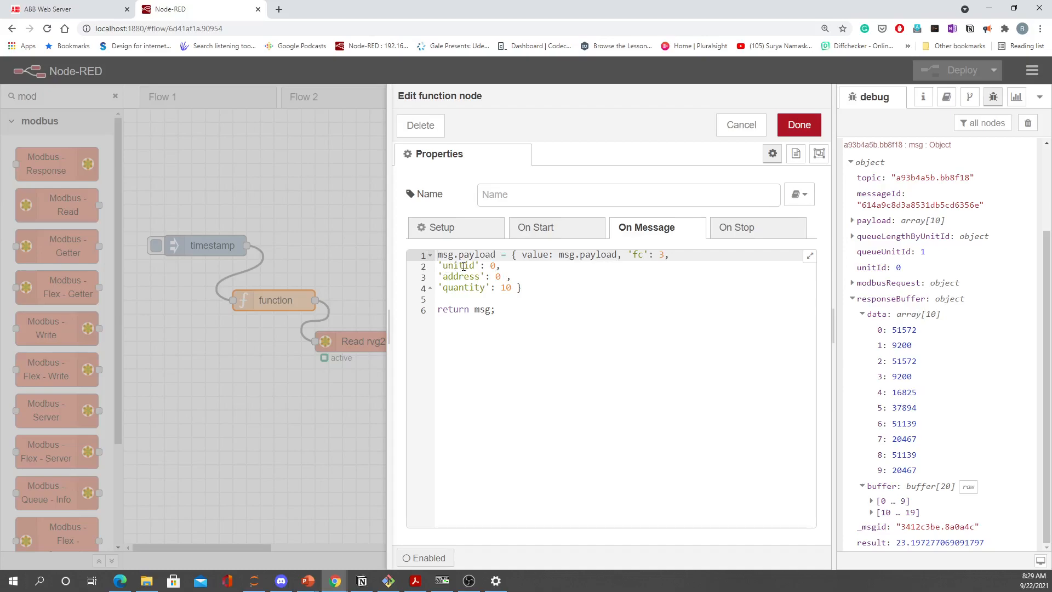
{"action": "left_click_drag", "start_coordinate": [511, 270], "coordinate": [438, 266]}
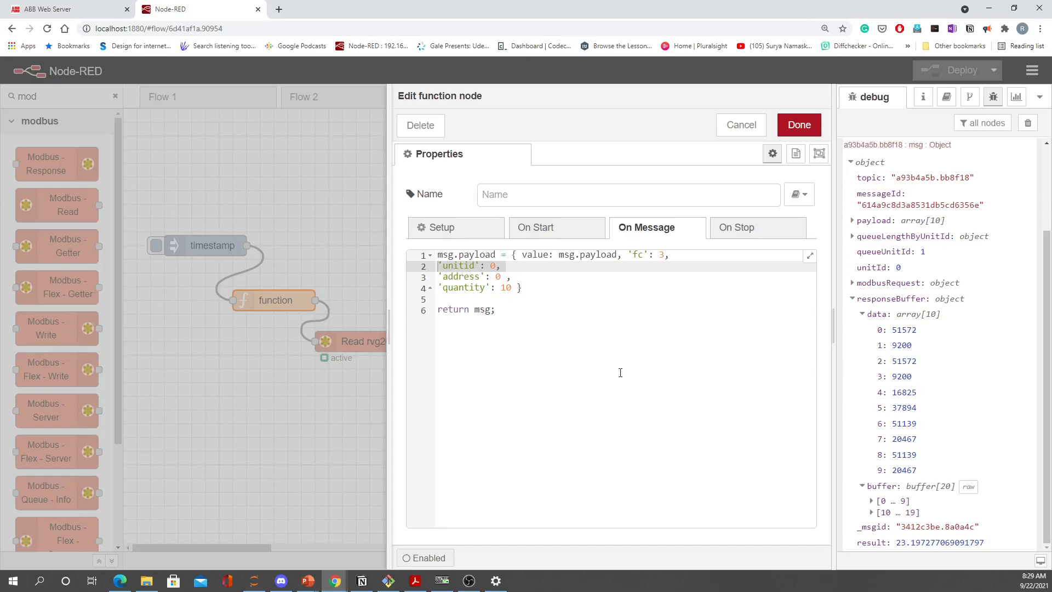
{"action": "left_click", "coordinate": [554, 278]}
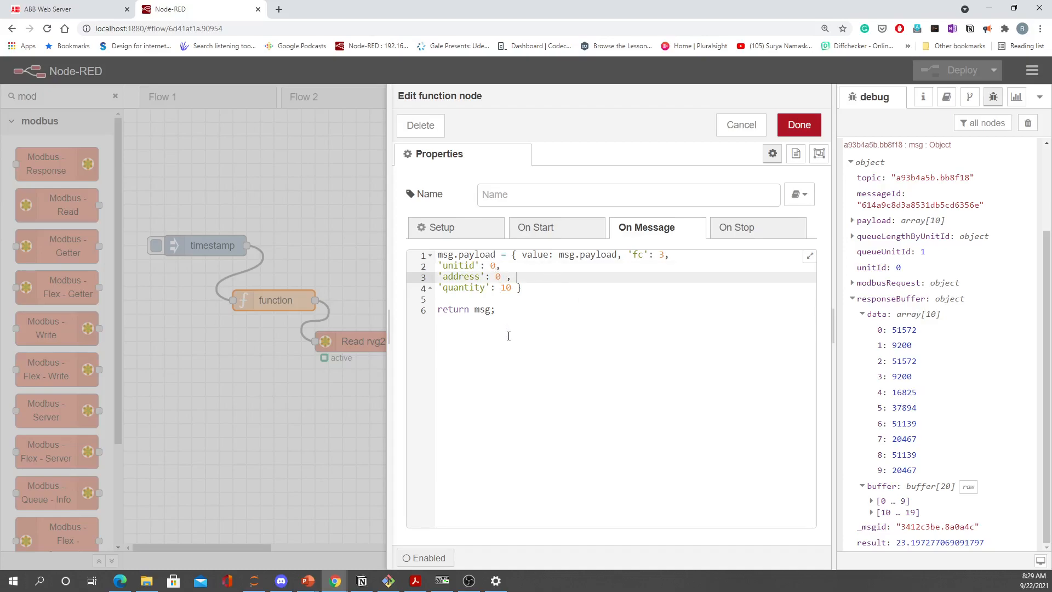
{"action": "left_click", "coordinate": [493, 266]}
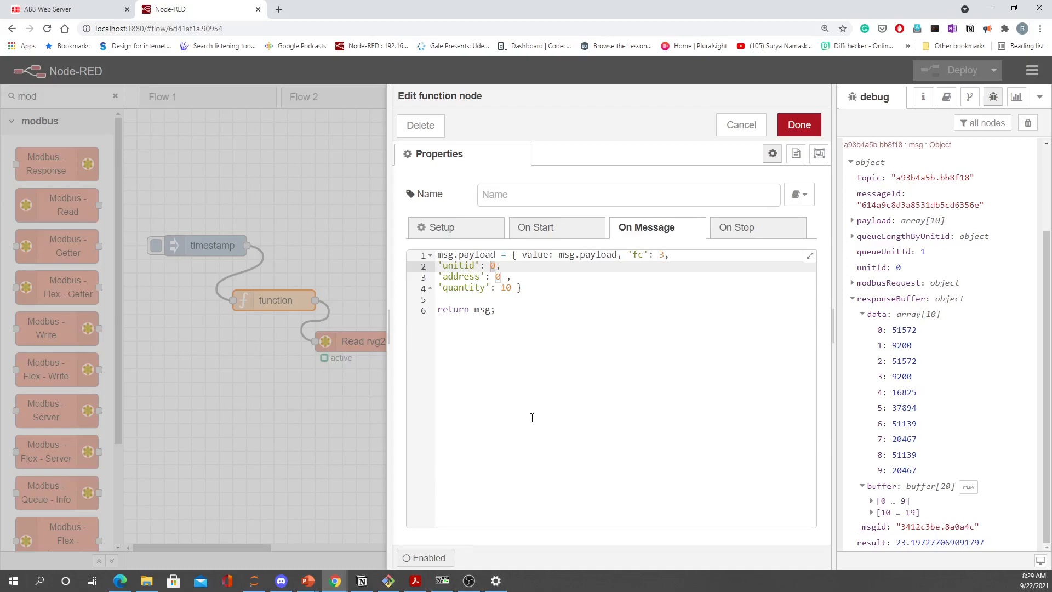
{"action": "type", "text": "0"}
{"action": "left_click", "coordinate": [550, 325]}
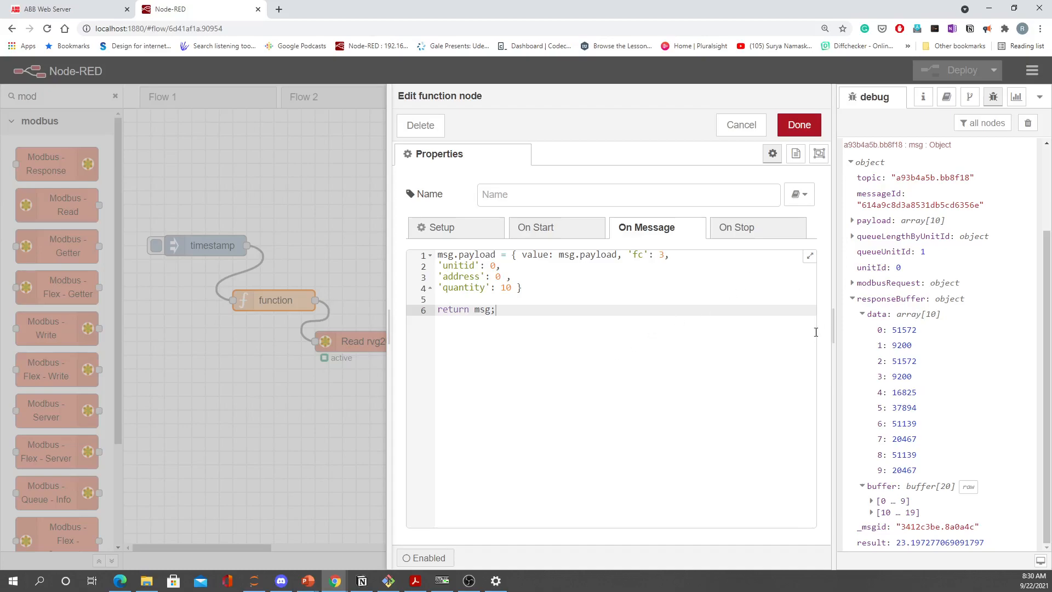
{"action": "left_click", "coordinate": [796, 127]}
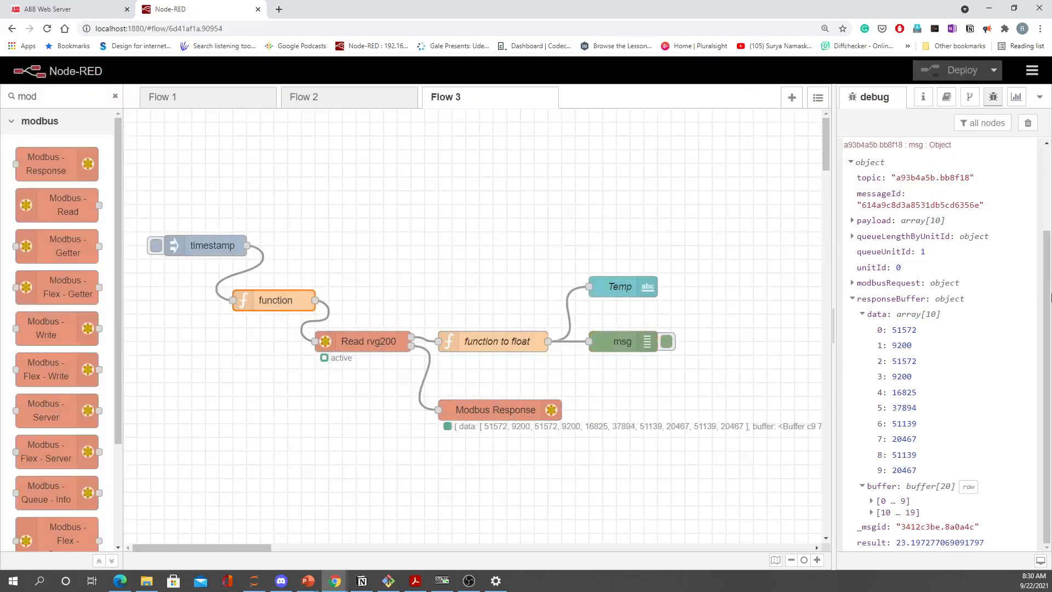
Clear all messages from the debug output and recheck the function node's Modbus request code
{"action": "left_click", "coordinate": [853, 299]}
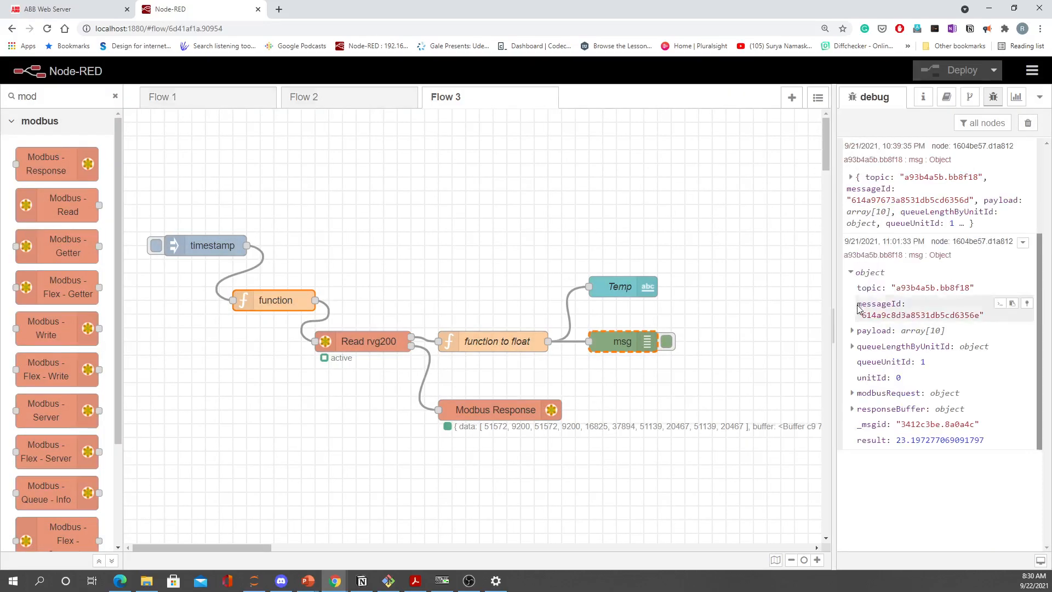
{"action": "left_click", "coordinate": [1027, 125]}
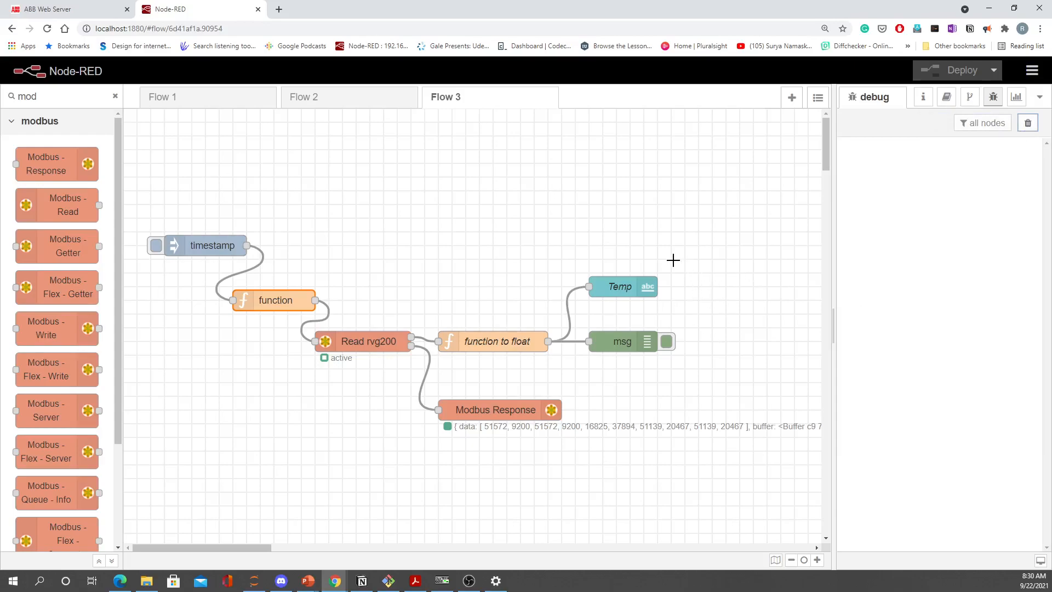
{"action": "double_click", "coordinate": [292, 299]}
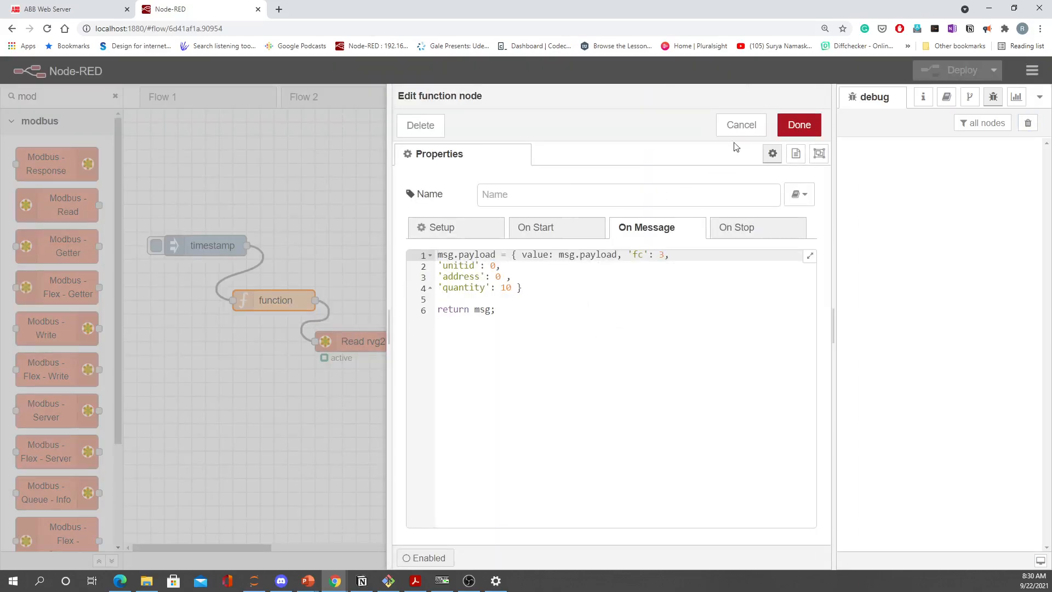
{"action": "left_click", "coordinate": [801, 126]}
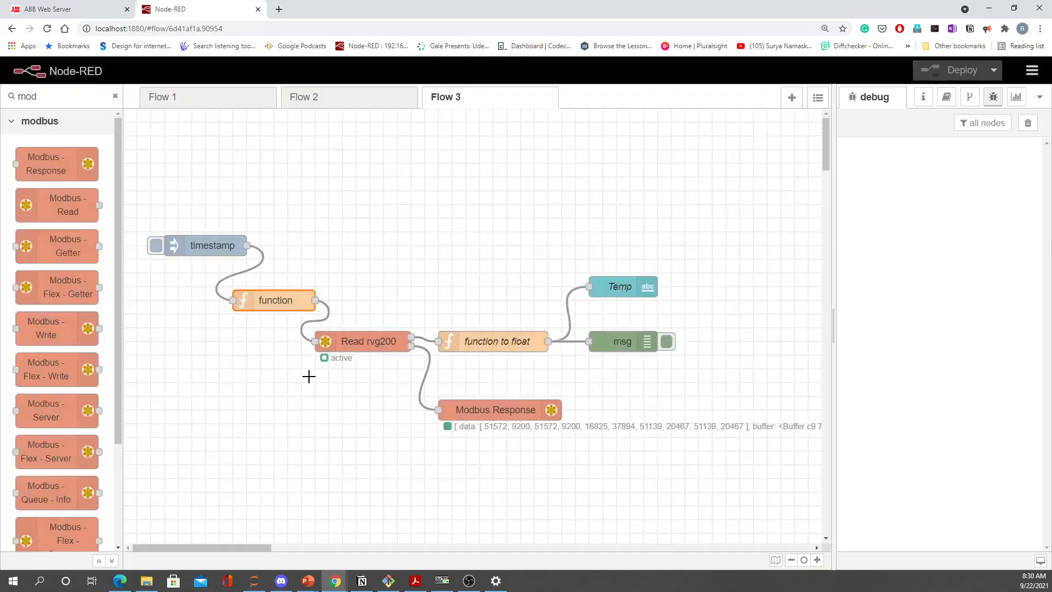
Examine the RVG200 server connection in the Read rvg200 node, checking its host and port, and return to the flow
{"action": "left_click", "coordinate": [366, 344]}
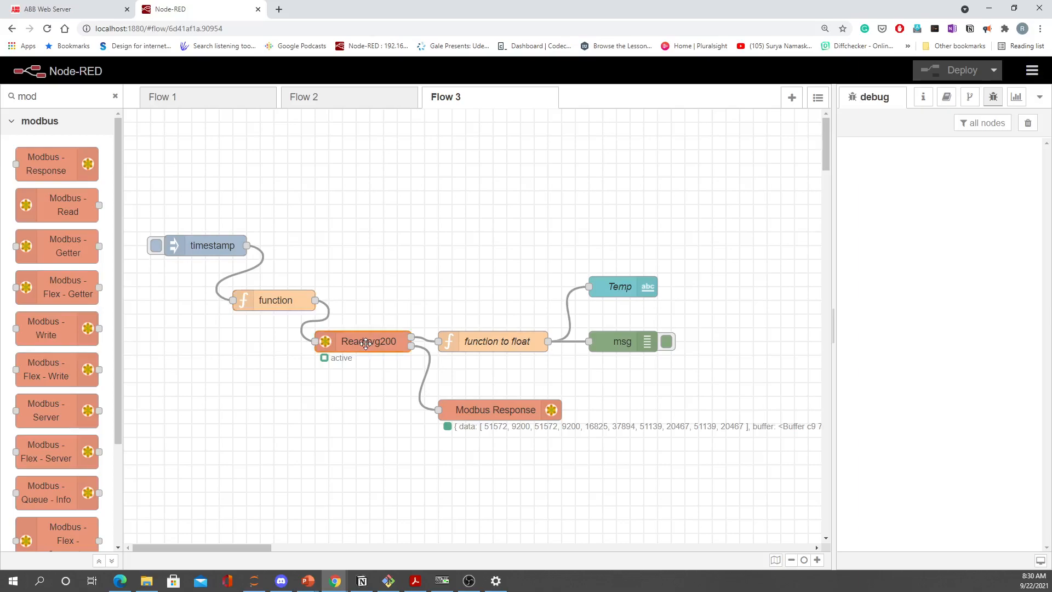
{"action": "double_click", "coordinate": [366, 344]}
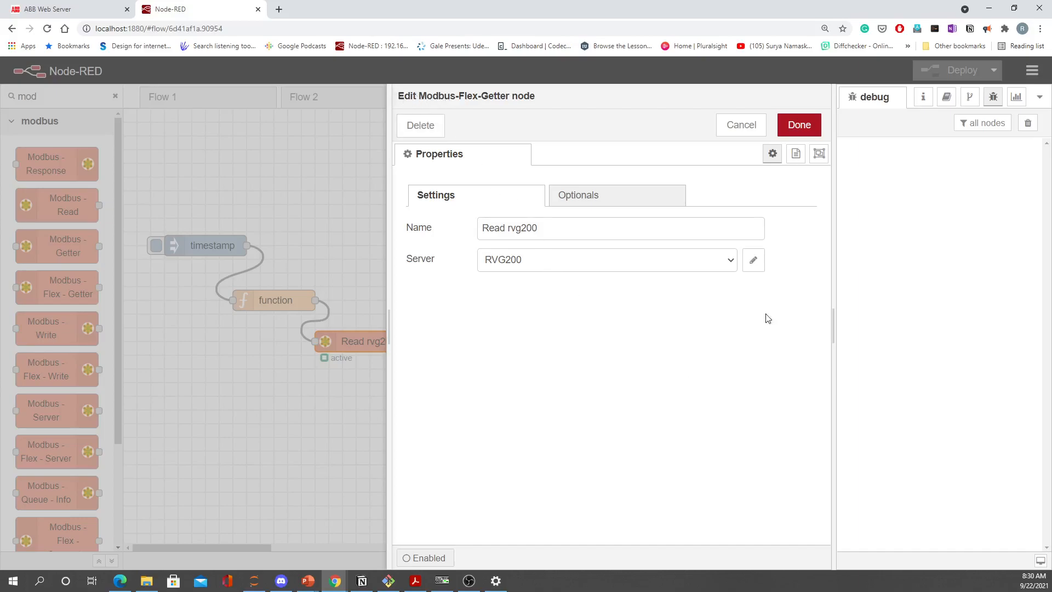
{"action": "left_click", "coordinate": [754, 263]}
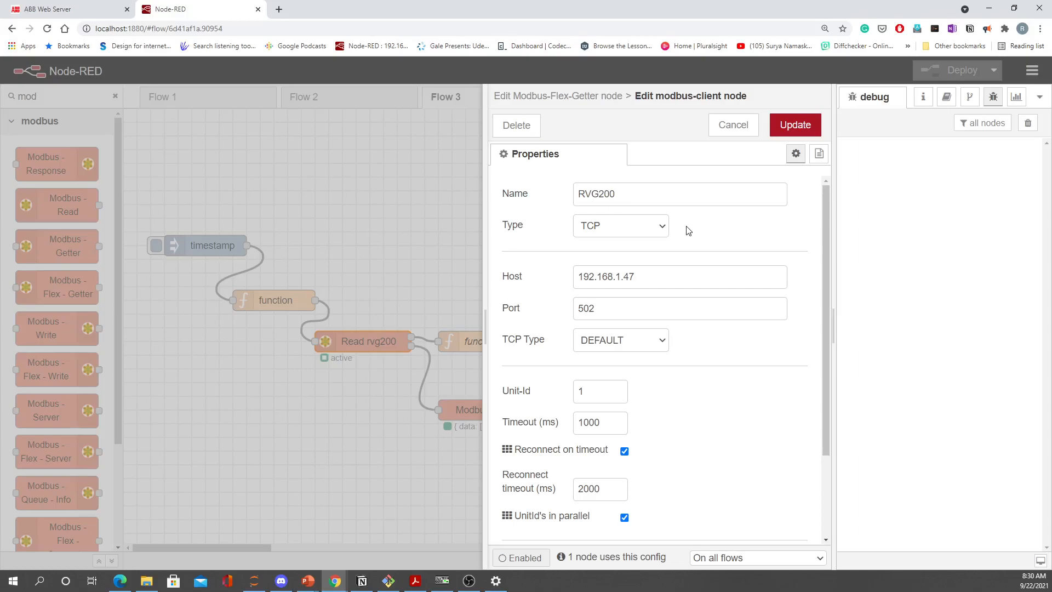
{"action": "left_click_drag", "start_coordinate": [636, 277], "coordinate": [571, 276]}
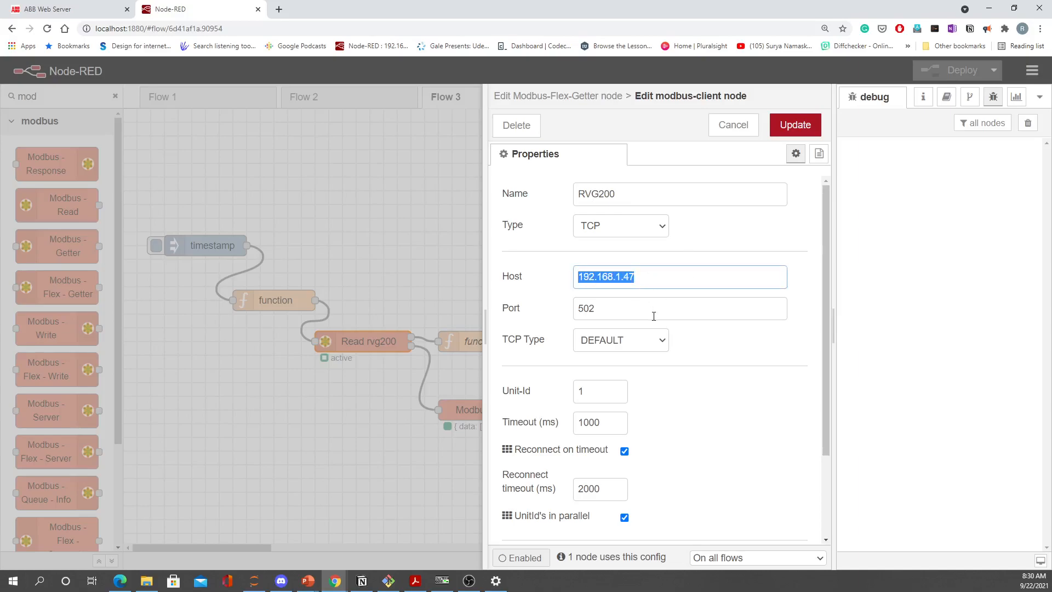
{"action": "left_click", "coordinate": [609, 313]}
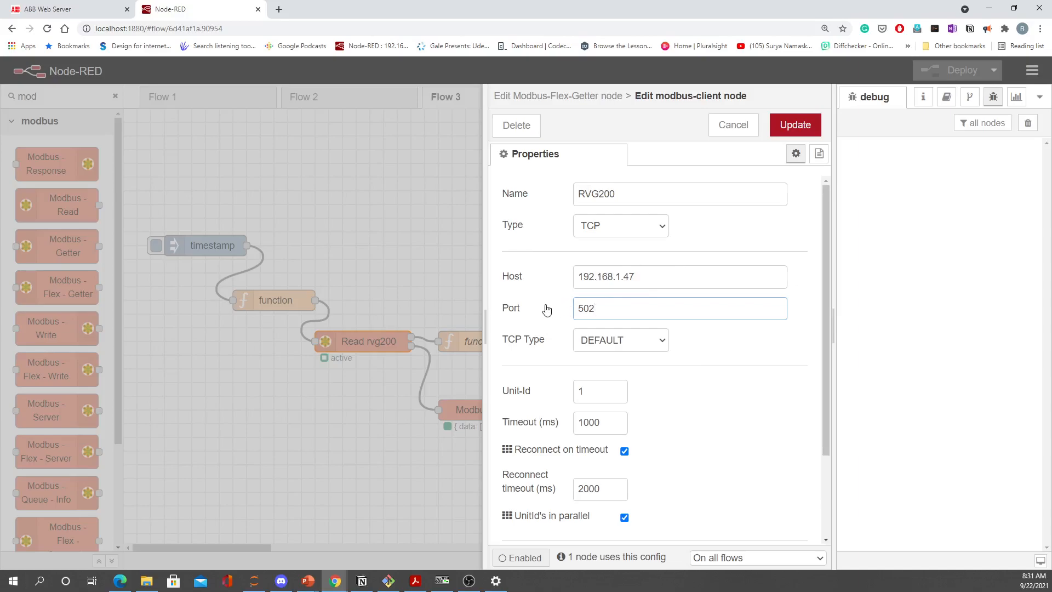
{"action": "left_click", "coordinate": [401, 230]}
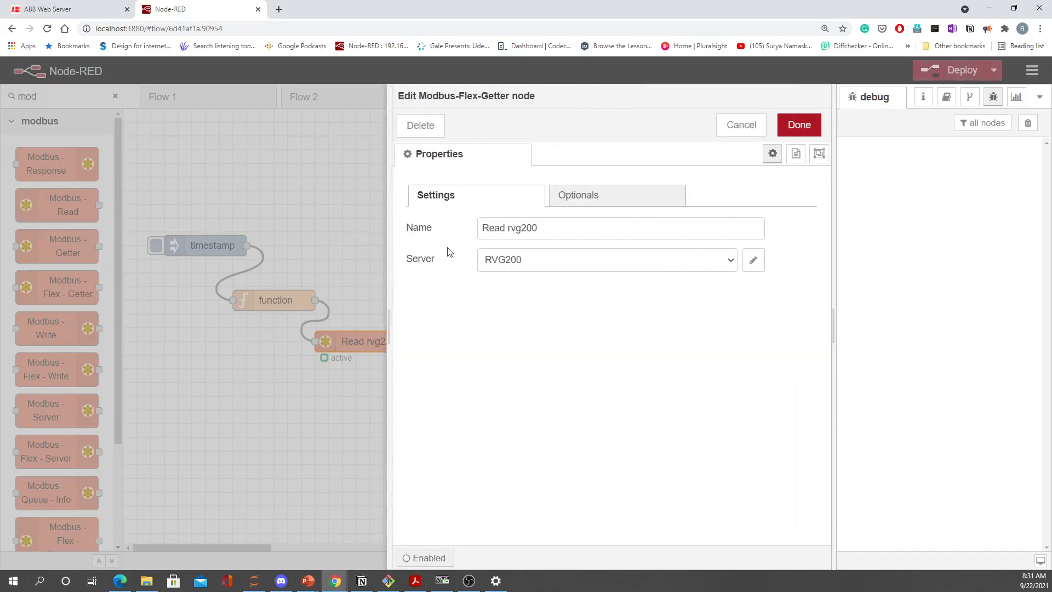
{"action": "left_click", "coordinate": [356, 202]}
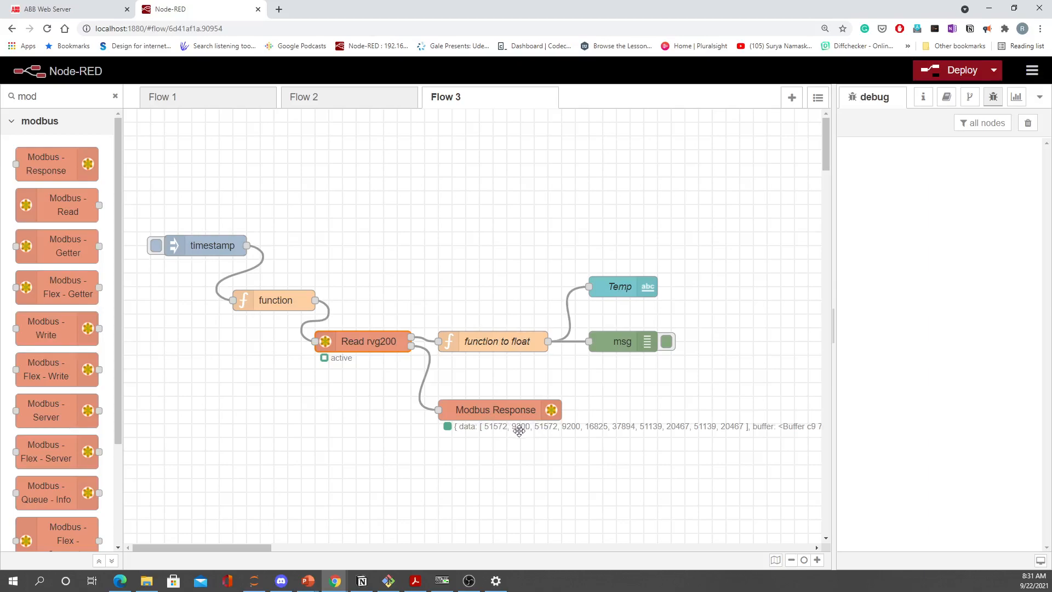
Switch to the RVG200 manual in Acrobat Reader, check the A1 registers in the analog inputs table, and return to Node-RED
{"action": "left_click", "coordinate": [415, 581]}
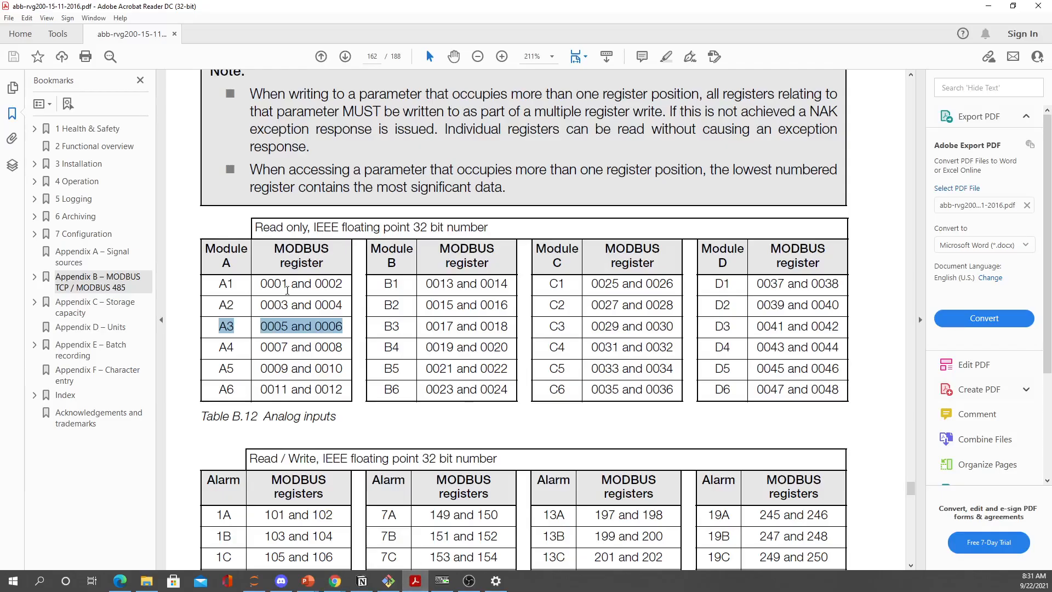
{"action": "left_click_drag", "start_coordinate": [304, 286], "coordinate": [321, 289]}
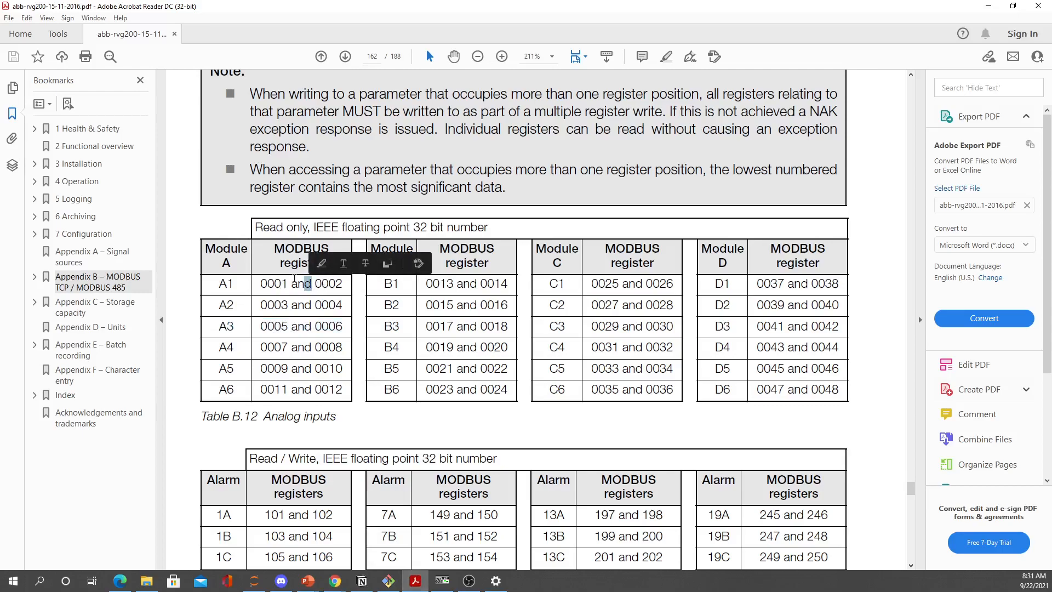
{"action": "left_click", "coordinate": [271, 284]}
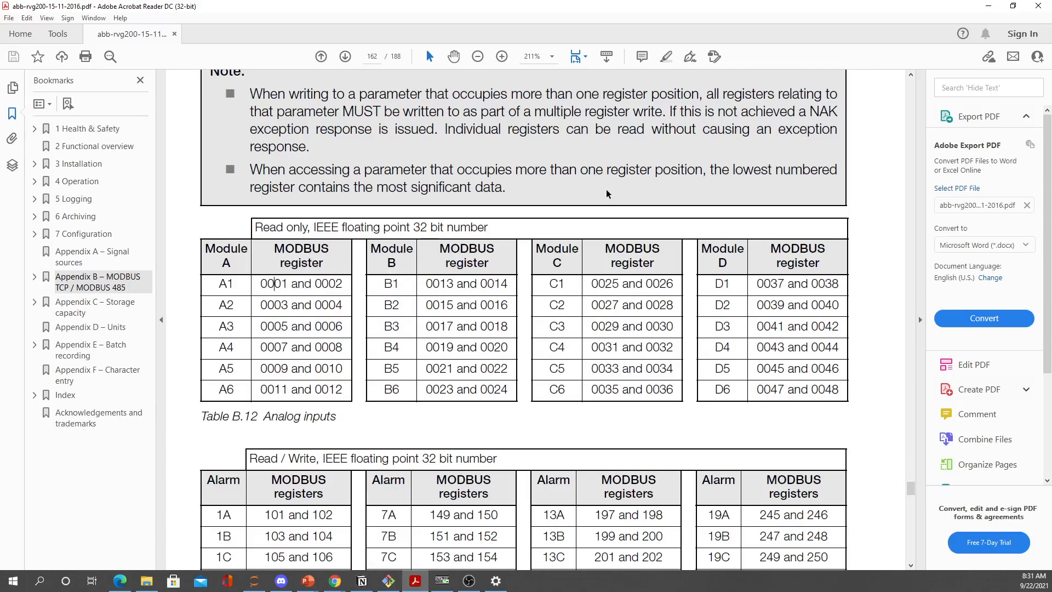
{"action": "left_click", "coordinate": [989, 6]}
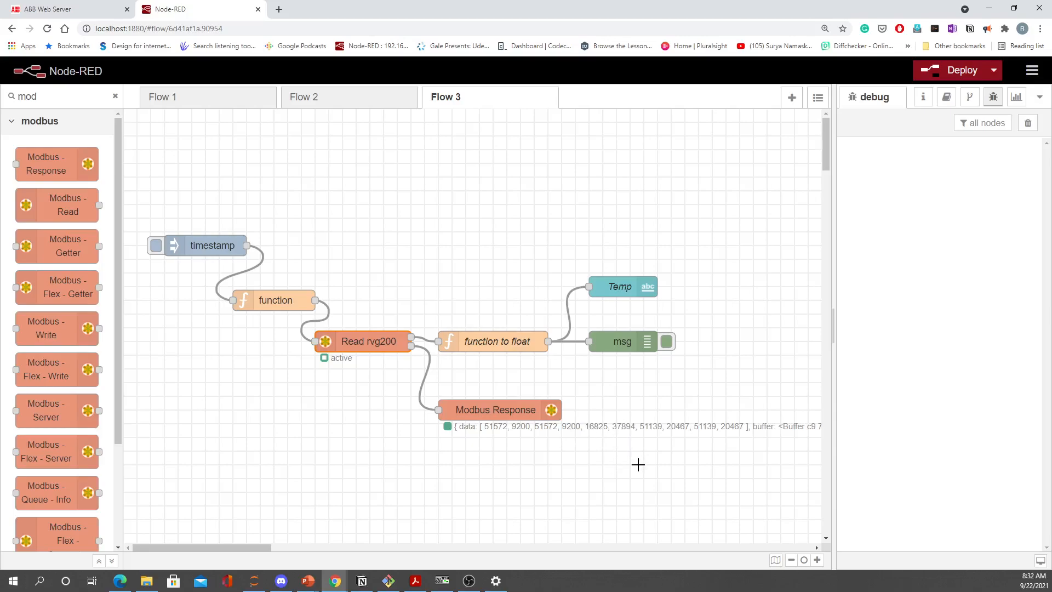
Open the function to float node and read through its register-to-float conversion code
{"action": "double_click", "coordinate": [503, 342]}
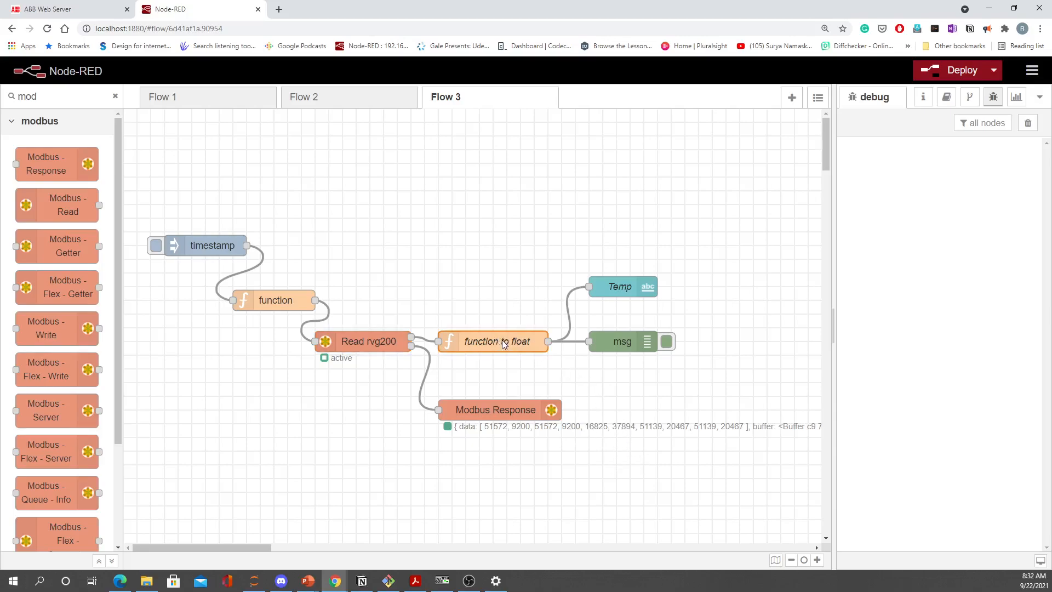
{"action": "scroll", "coordinate": [631, 372], "scroll_direction": "down", "scroll_amount": 5}
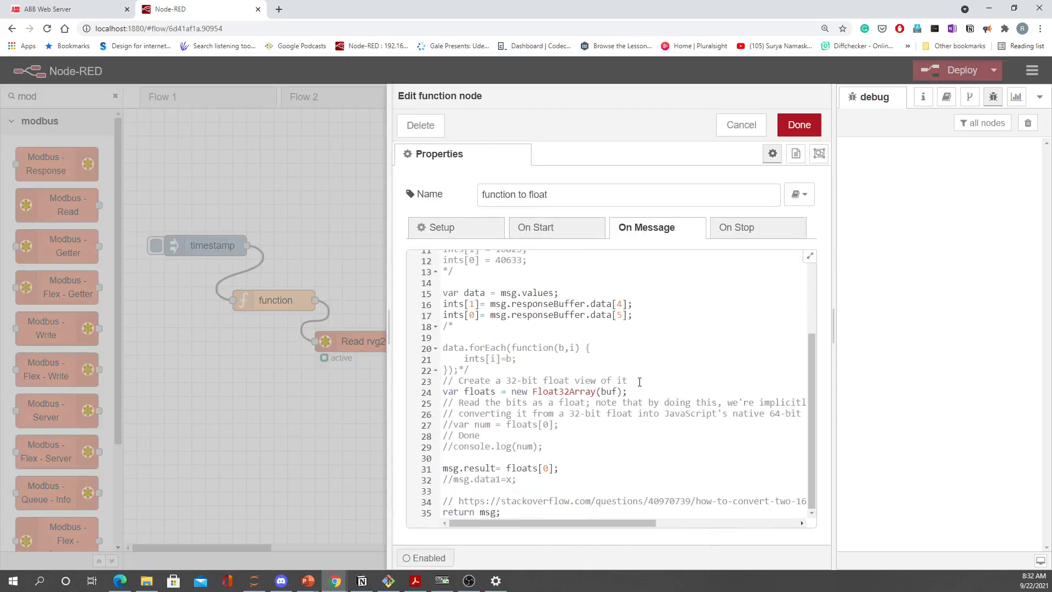
{"action": "scroll", "coordinate": [634, 380], "scroll_direction": "up", "scroll_amount": 5}
{"action": "scroll", "coordinate": [634, 378], "scroll_direction": "down", "scroll_amount": 5}
{"action": "mouse_move", "coordinate": [598, 523]}
{"action": "left_mouse_down"}
{"action": "mouse_move", "coordinate": [651, 525]}
{"action": "mouse_move", "coordinate": [724, 579]}
{"action": "mouse_move", "coordinate": [712, 584]}
{"action": "mouse_move", "coordinate": [659, 547]}
{"action": "mouse_move", "coordinate": [728, 568]}
{"action": "mouse_move", "coordinate": [577, 520]}
{"action": "left_mouse_up"}
{"action": "scroll", "coordinate": [567, 365], "scroll_direction": "up", "scroll_amount": 3}
{"action": "scroll", "coordinate": [565, 365], "scroll_direction": "down", "scroll_amount": 3}
{"action": "scroll", "coordinate": [530, 418], "scroll_direction": "up", "scroll_amount": 3}
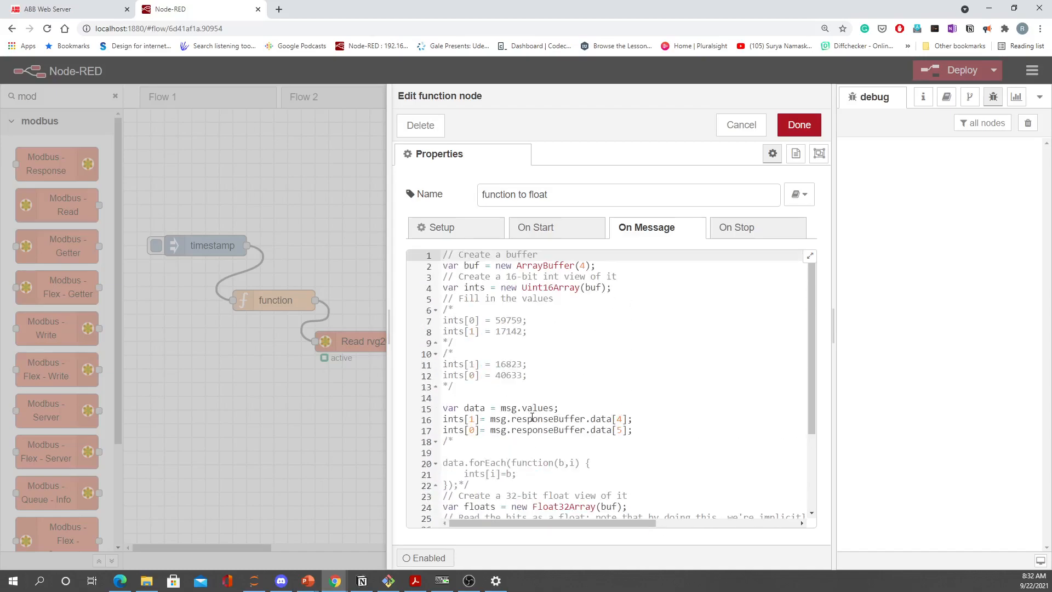
Examine the lines assigning responseBuffer.data[4] and data[5], check the float result code, and close the function to float node
{"action": "left_click_drag", "start_coordinate": [635, 435], "coordinate": [439, 420]}
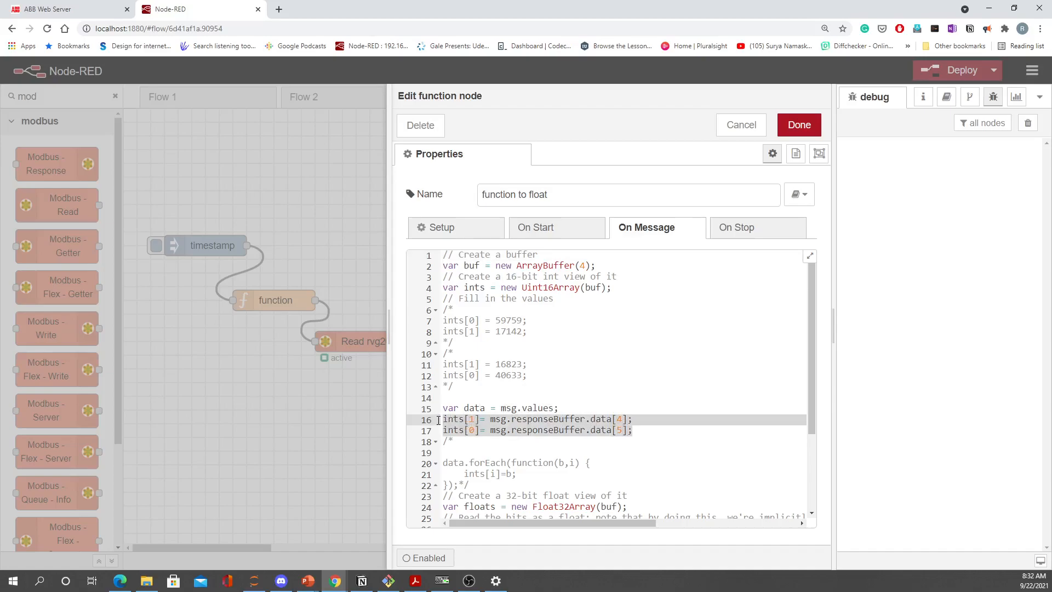
{"action": "left_click", "coordinate": [637, 466]}
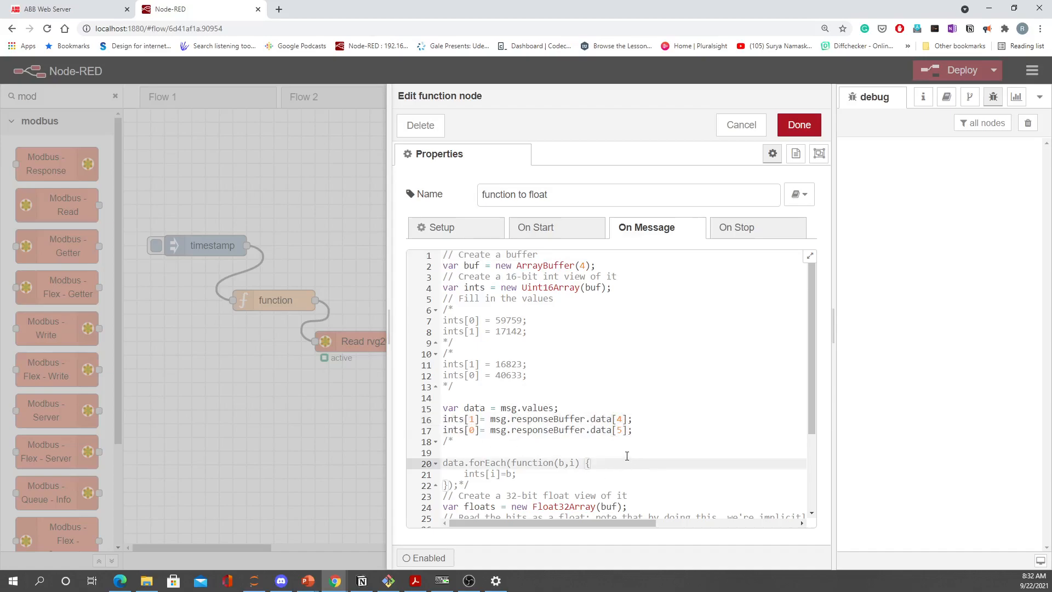
{"action": "scroll", "coordinate": [630, 456], "scroll_direction": "down", "scroll_amount": 2}
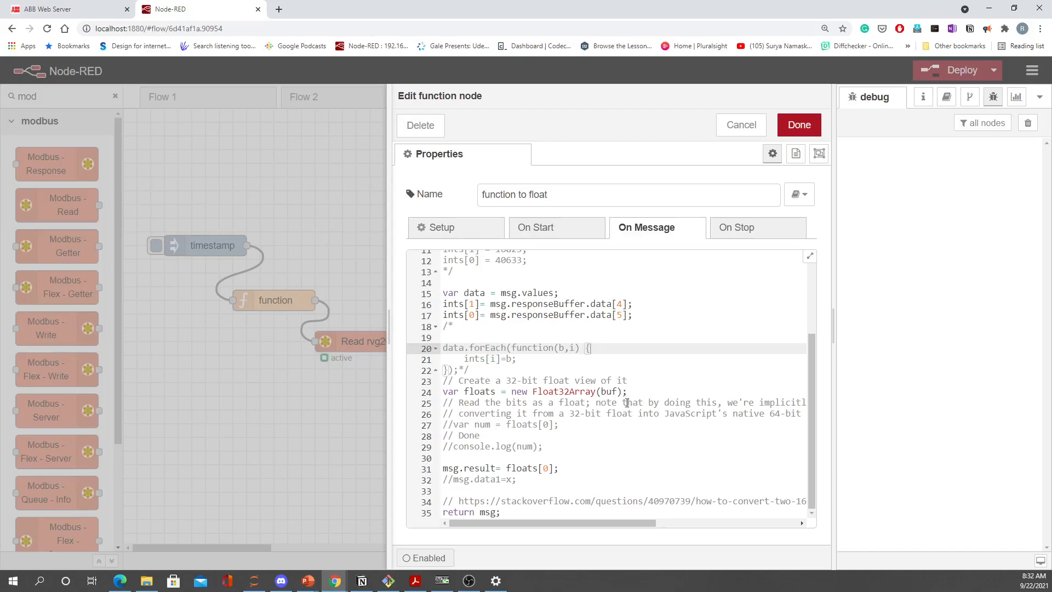
{"action": "left_click", "coordinate": [798, 126]}
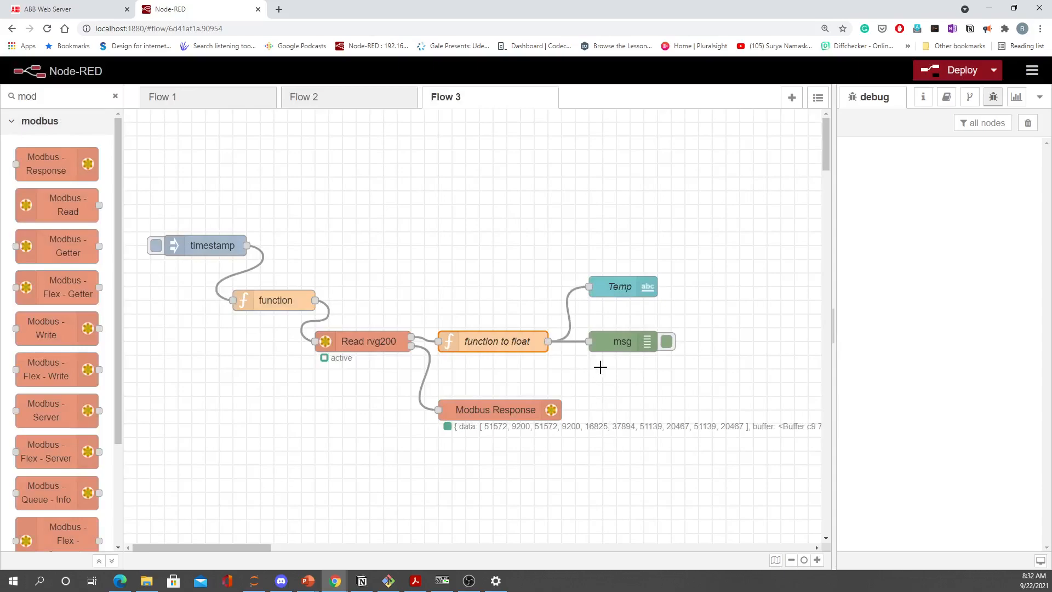
Open the Temp dashboard text node, check its group, label and value format settings, and close it
{"action": "double_click", "coordinate": [621, 289]}
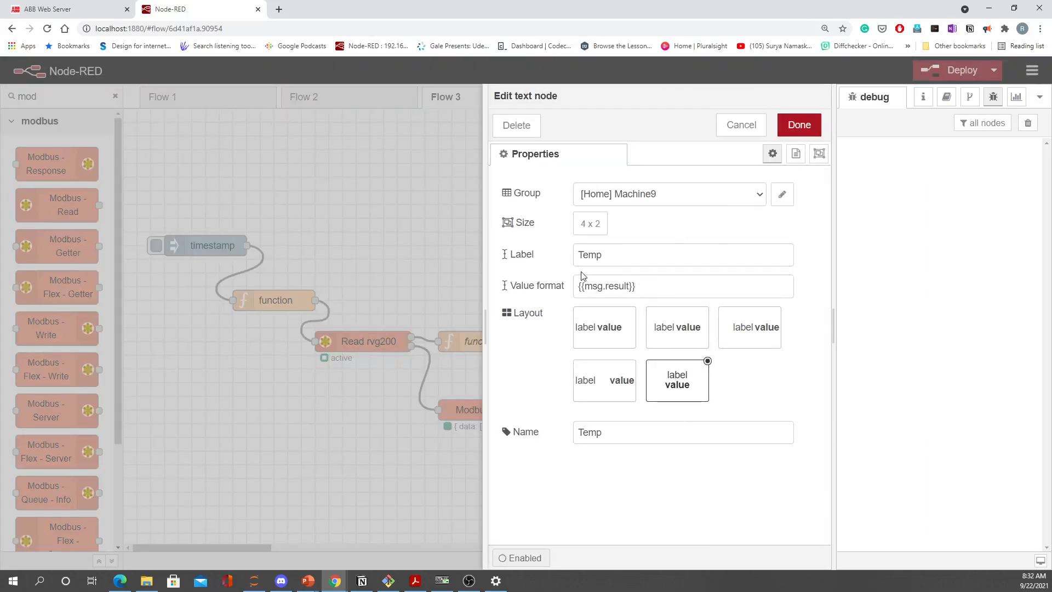
{"action": "left_click", "coordinate": [800, 127]}
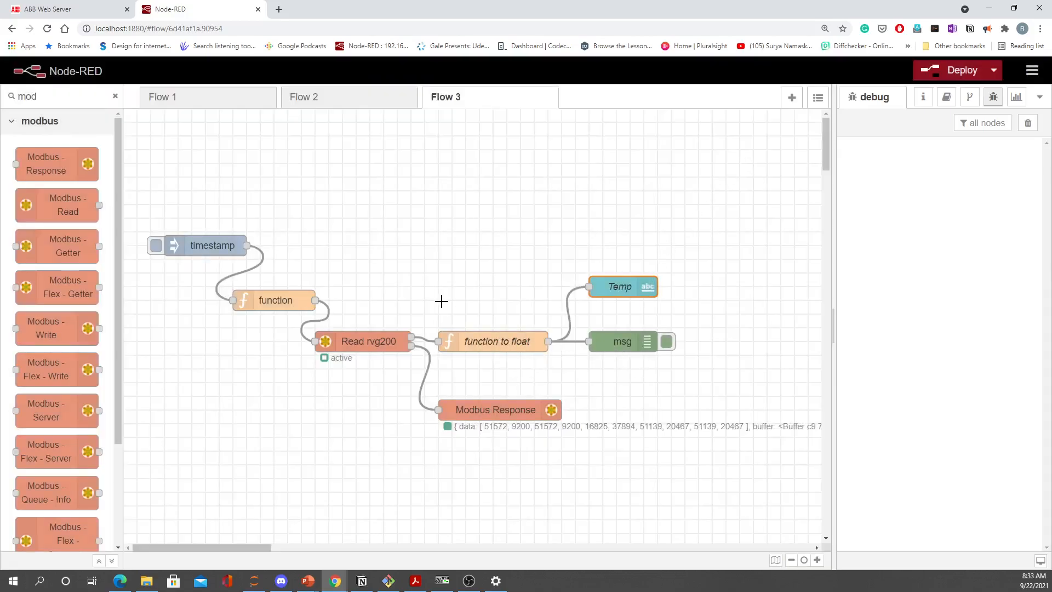
Trigger the timestamp inject node once and expand the debug message down to the responseBuffer data array
{"action": "left_click", "coordinate": [154, 248]}
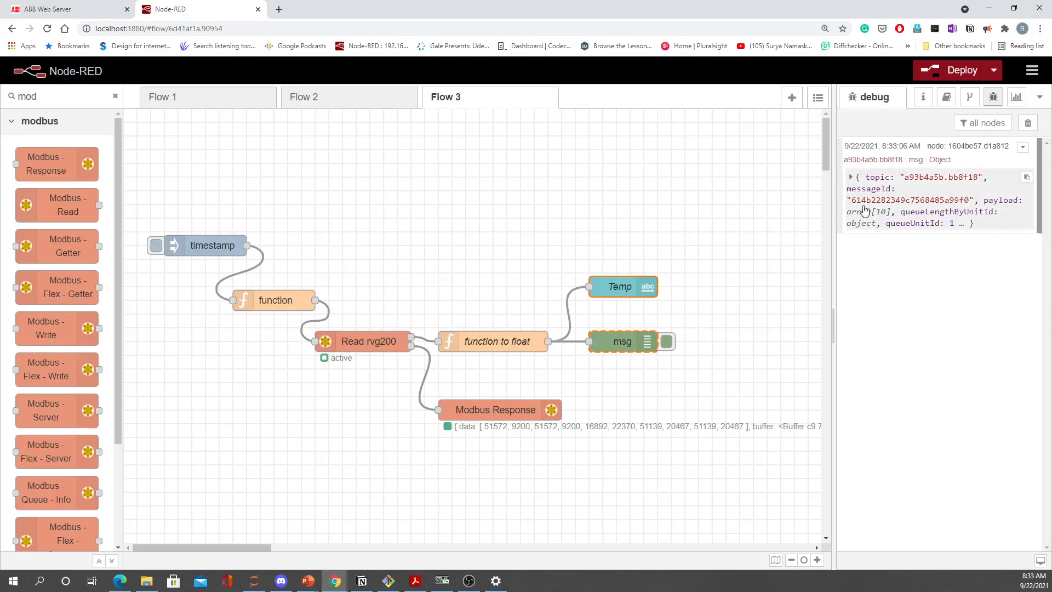
{"action": "left_click", "coordinate": [851, 178]}
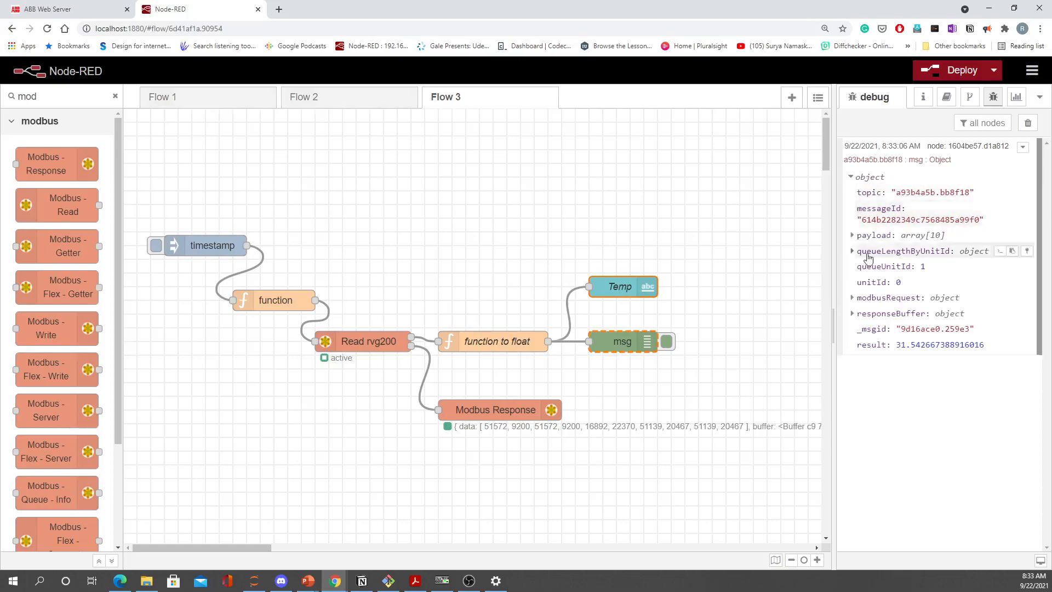
{"action": "left_click", "coordinate": [852, 314]}
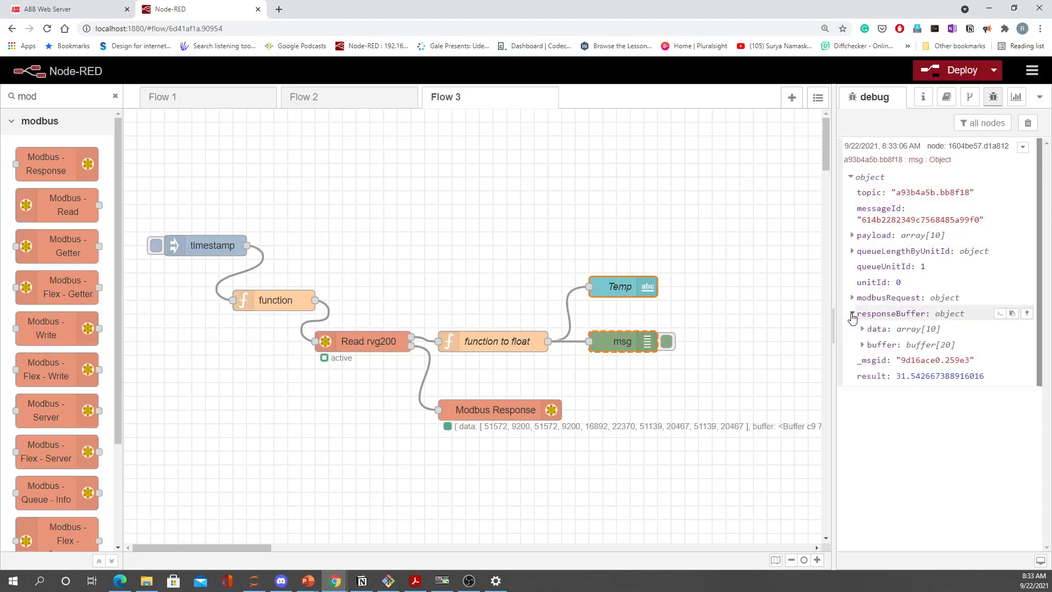
{"action": "left_click", "coordinate": [863, 329]}
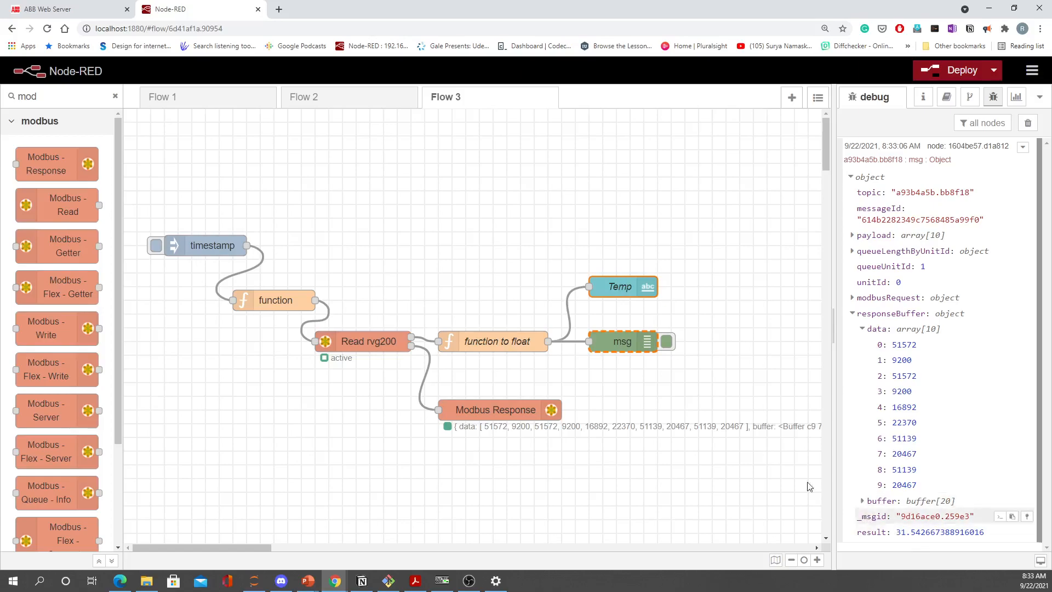
Bring the Node-RED Dashboard window on screen, check the Machine9 Temp reading, and move the window away again
{"action": "left_click_drag", "start_coordinate": [0, 11], "coordinate": [625, 12]}
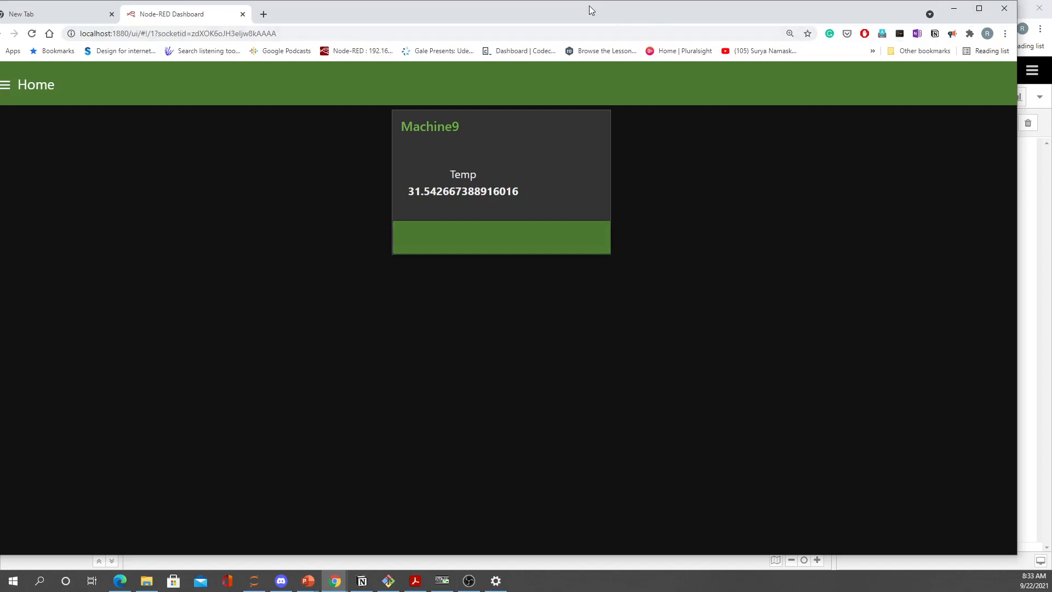
{"action": "left_click_drag", "start_coordinate": [587, 8], "coordinate": [0, 16]}
Set the timestamp inject node to repeat at an interval of every 1 second and deploy the flow
{"action": "double_click", "coordinate": [193, 248]}
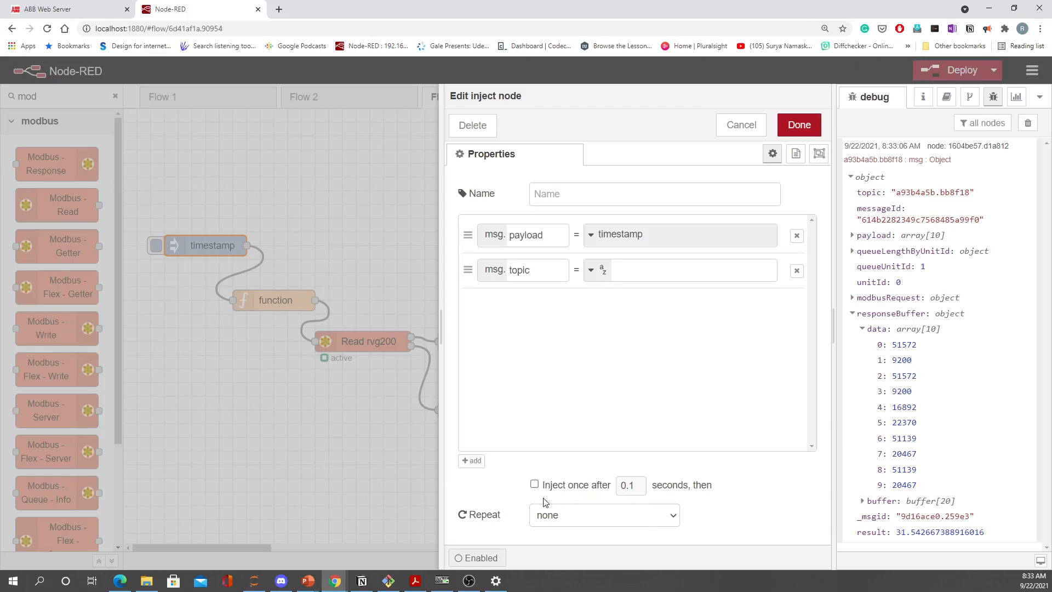
{"action": "left_click", "coordinate": [669, 518]}
{"action": "left_click", "coordinate": [597, 472]}
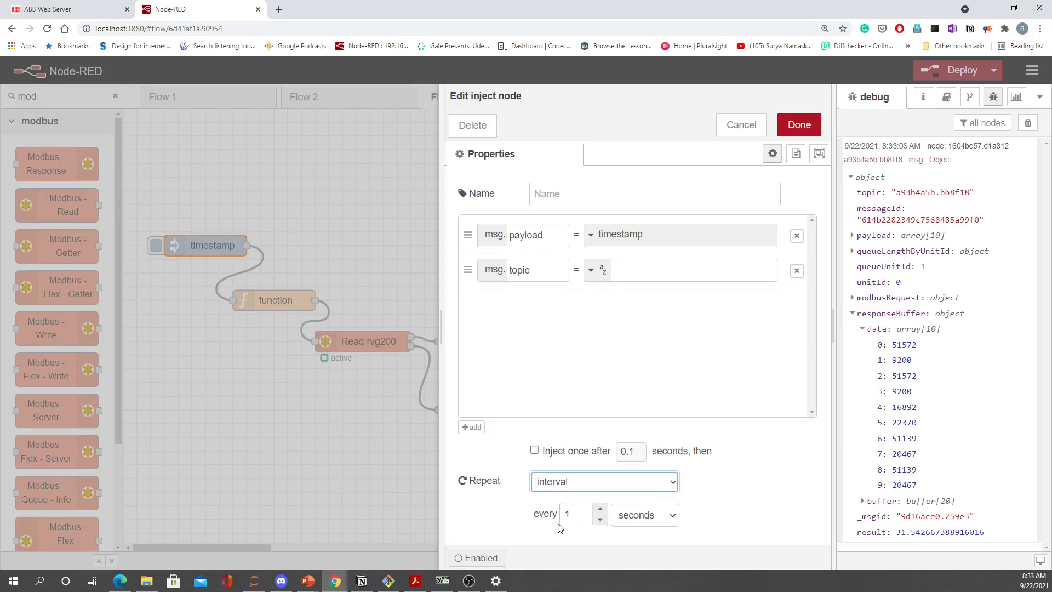
{"action": "left_click", "coordinate": [798, 125]}
{"action": "left_click", "coordinate": [938, 72]}
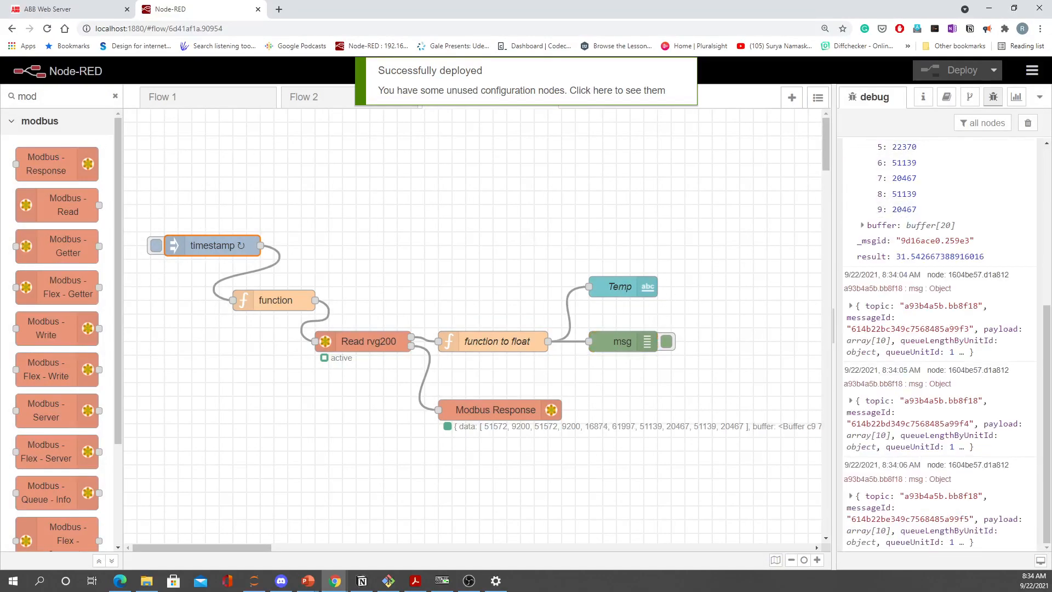
Watch the Machine9 Temp value update live on the Node-RED Dashboard, and return to the flow editor
{"action": "left_click_drag", "start_coordinate": [0, 141], "coordinate": [711, 60]}
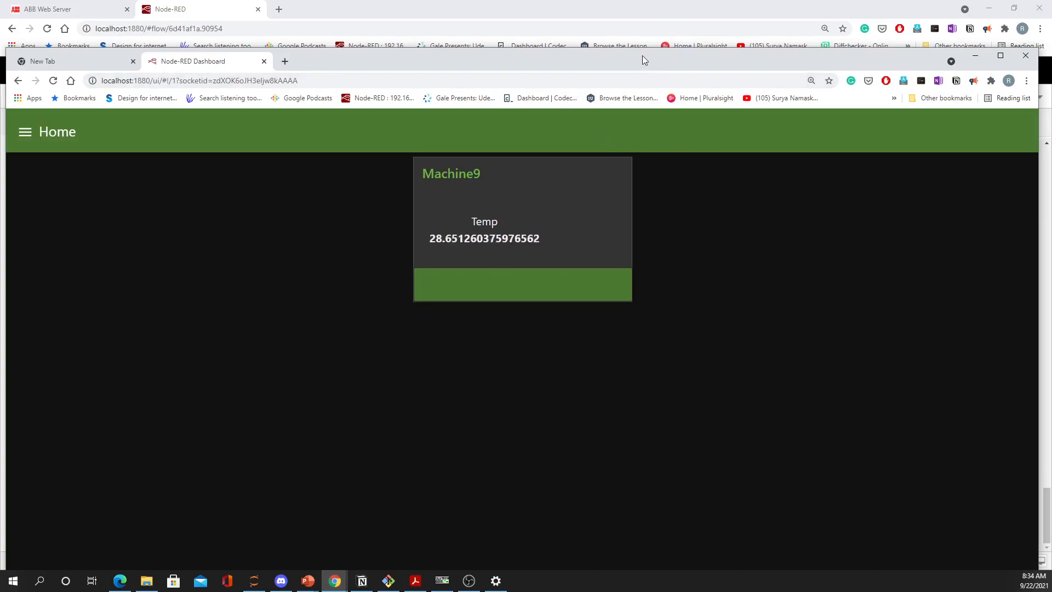
{"action": "mouse_move", "coordinate": [643, 59]}
{"action": "left_mouse_down"}
{"action": "mouse_move", "coordinate": [655, 40]}
{"action": "mouse_move", "coordinate": [646, 42]}
{"action": "left_mouse_up"}
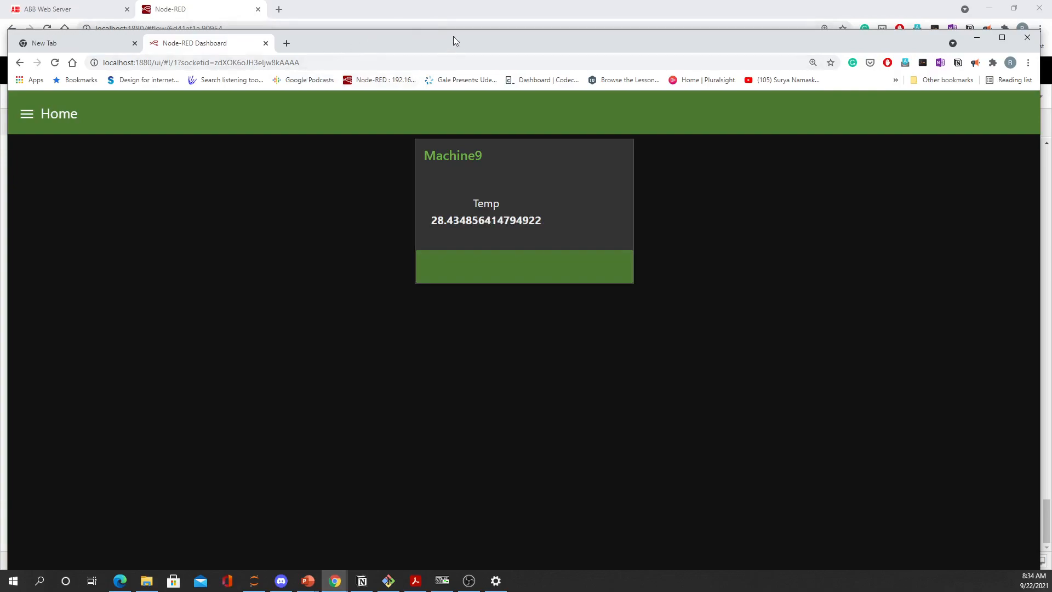
{"action": "left_click_drag", "start_coordinate": [453, 37], "coordinate": [0, 77]}
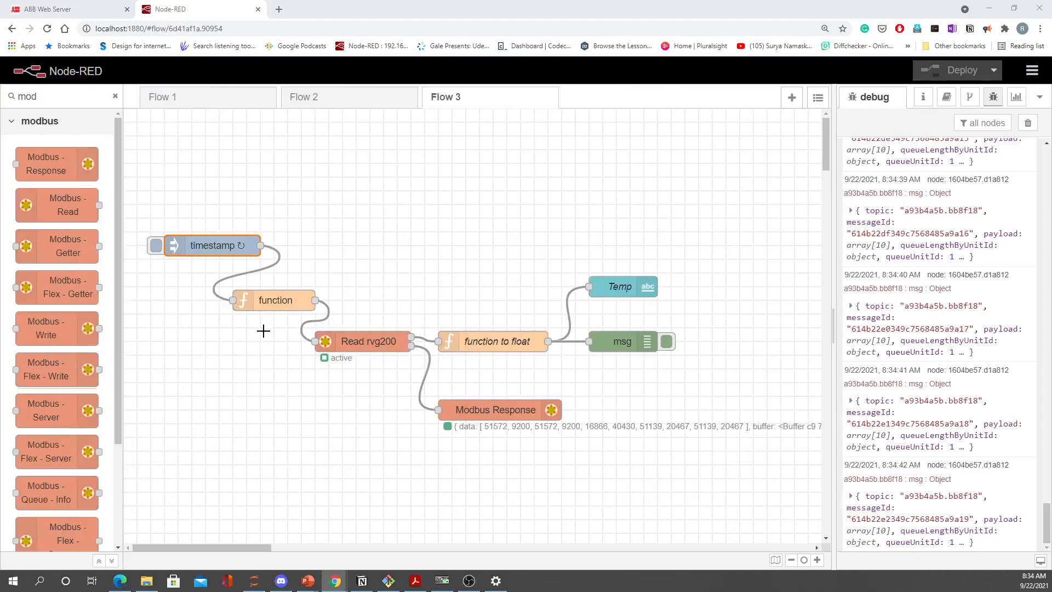
Review the Modbus request code in the function node after the timestamp, and close it without changes
{"action": "left_click", "coordinate": [287, 300]}
{"action": "double_click", "coordinate": [286, 300]}
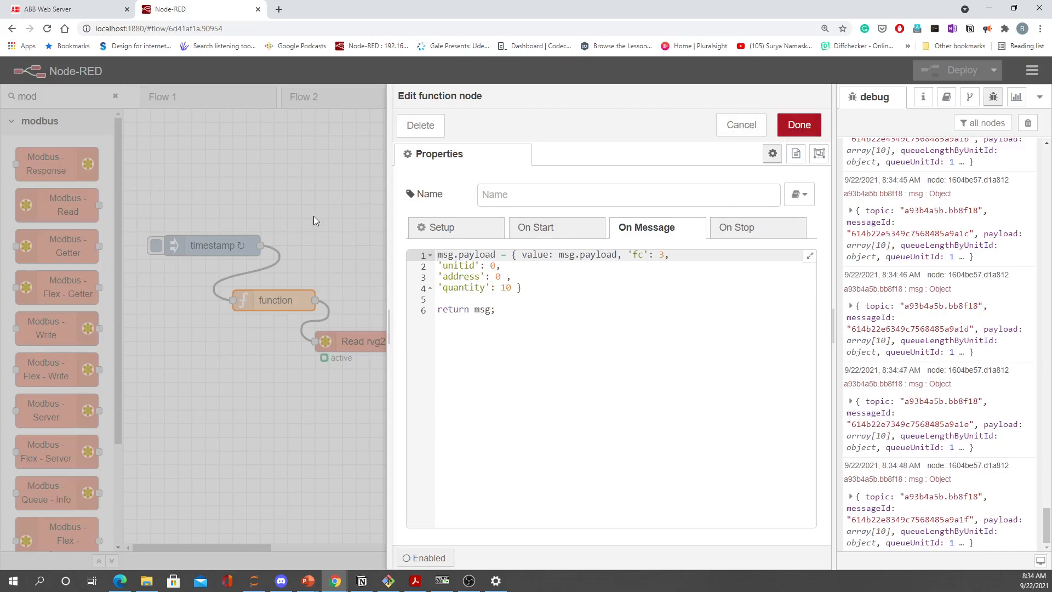
{"action": "key", "text": "Escape"}
Review the register conversion code in the function to float node, and close the node's editor
{"action": "double_click", "coordinate": [496, 338]}
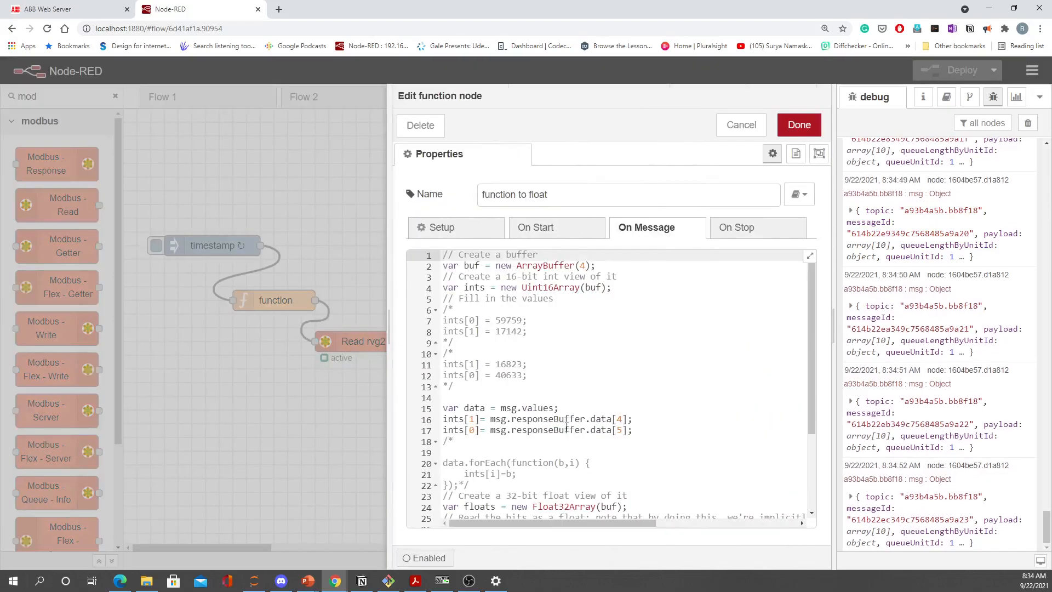
{"action": "scroll", "coordinate": [568, 422], "scroll_direction": "down", "scroll_amount": 5}
{"action": "scroll", "coordinate": [569, 419], "scroll_direction": "up", "scroll_amount": 5}
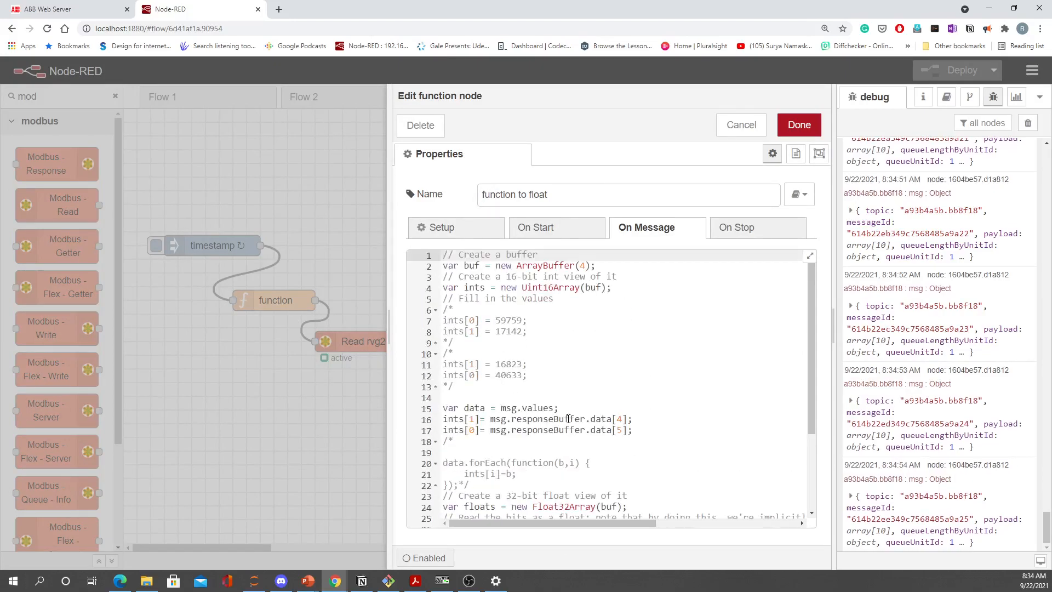
{"action": "scroll", "coordinate": [568, 419], "scroll_direction": "down", "scroll_amount": 5}
{"action": "scroll", "coordinate": [568, 420], "scroll_direction": "up", "scroll_amount": 5}
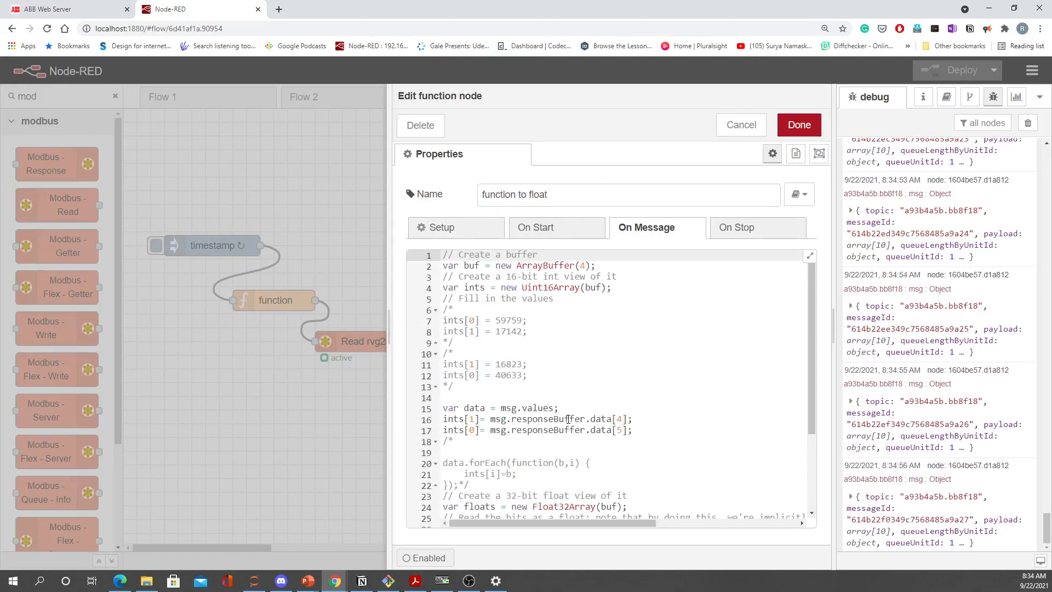
{"action": "scroll", "coordinate": [569, 418], "scroll_direction": "down", "scroll_amount": 5}
{"action": "scroll", "coordinate": [569, 419], "scroll_direction": "up", "scroll_amount": 5}
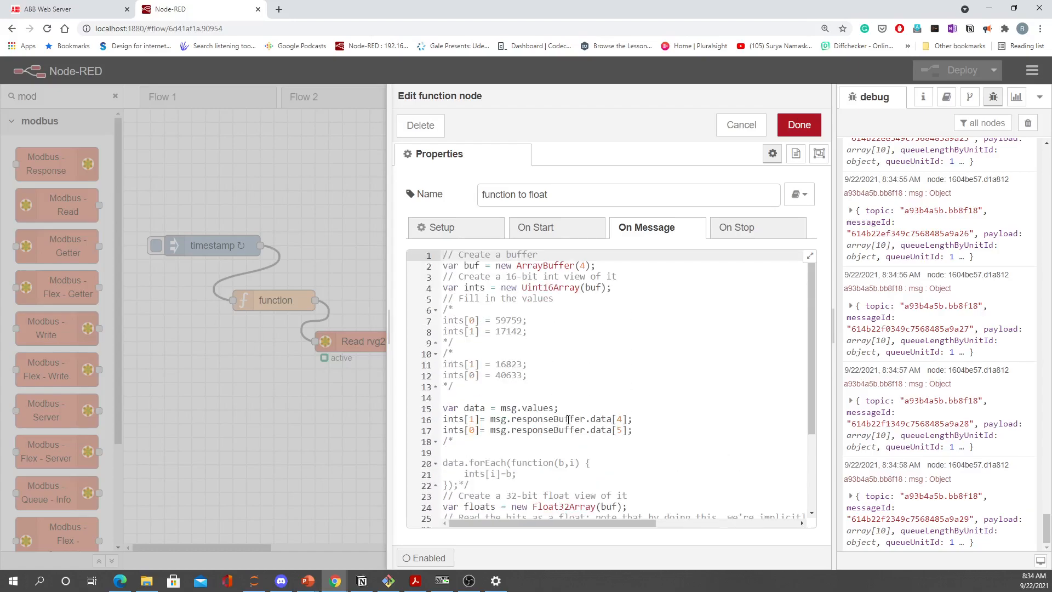
{"action": "left_click", "coordinate": [252, 438]}
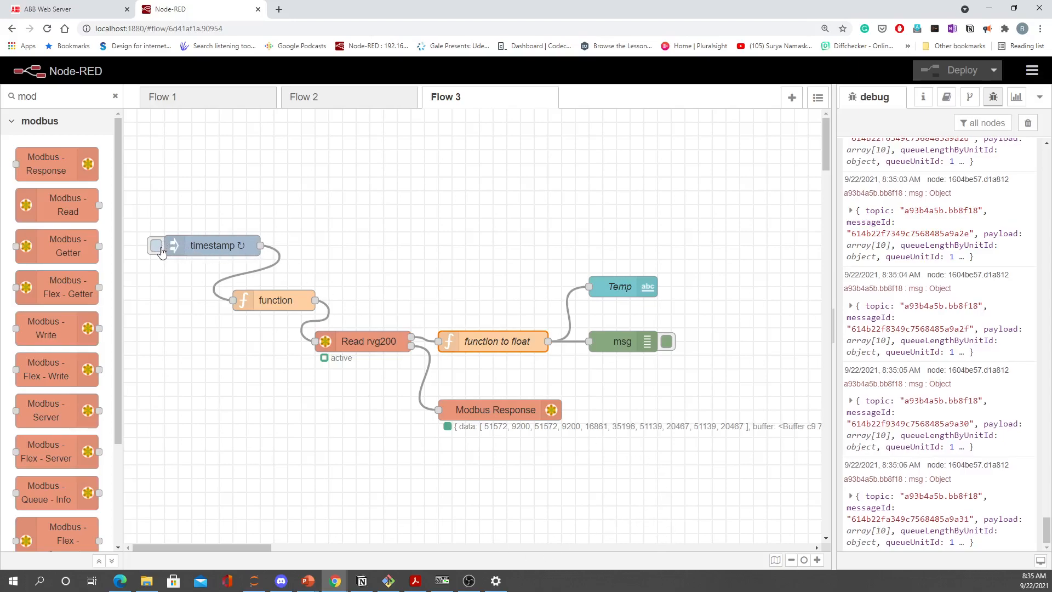
Check the live Machine9 Temp reading on the dashboard once more, and switch to the PowerPoint slide show of the RVG200 monitoring overview
{"action": "left_click_drag", "start_coordinate": [0, 145], "coordinate": [764, 32]}
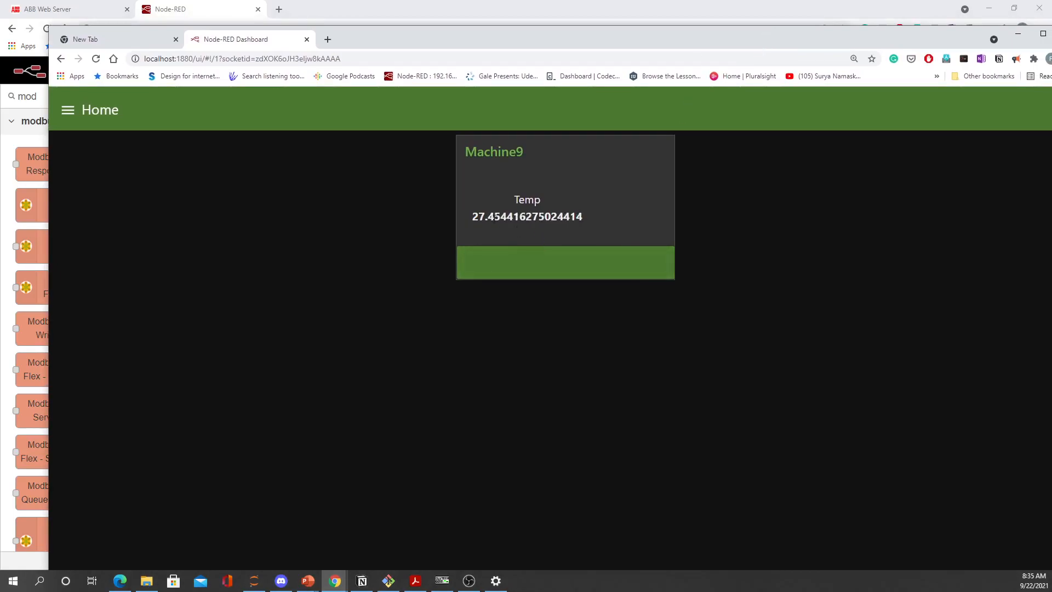
{"action": "left_click_drag", "start_coordinate": [572, 41], "coordinate": [540, 45]}
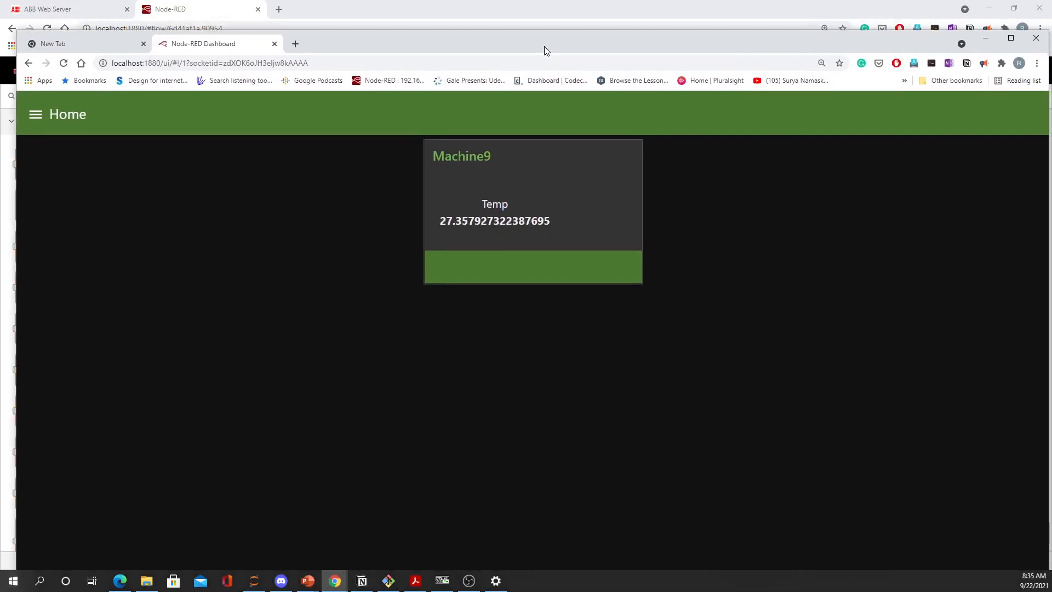
{"action": "left_click_drag", "start_coordinate": [545, 44], "coordinate": [0, 37]}
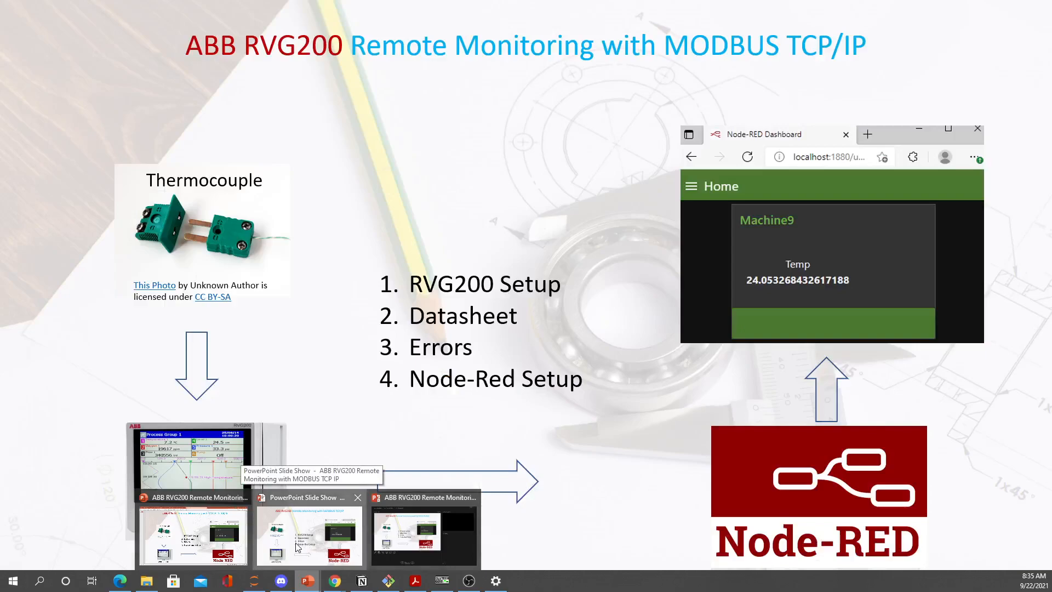
{"action": "left_click", "coordinate": [298, 548]}
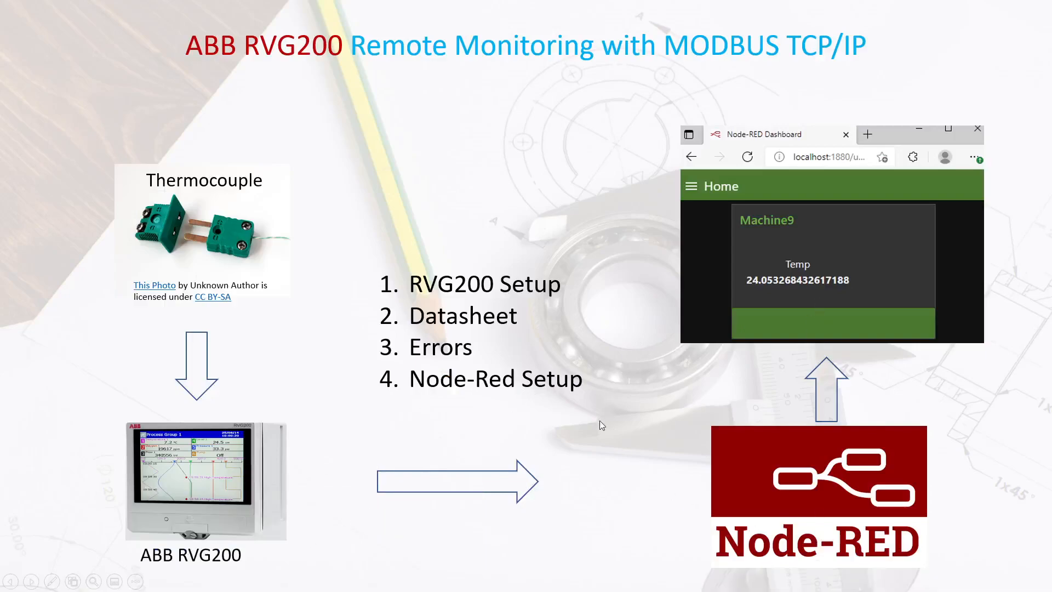